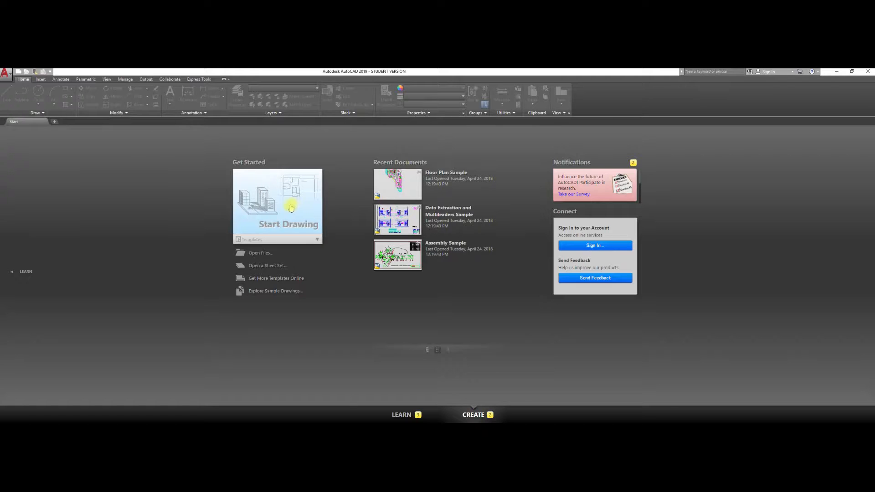
Start a new drawing and open the Layer Properties Manager as a docked palette that collapses automatically
click(288, 210)
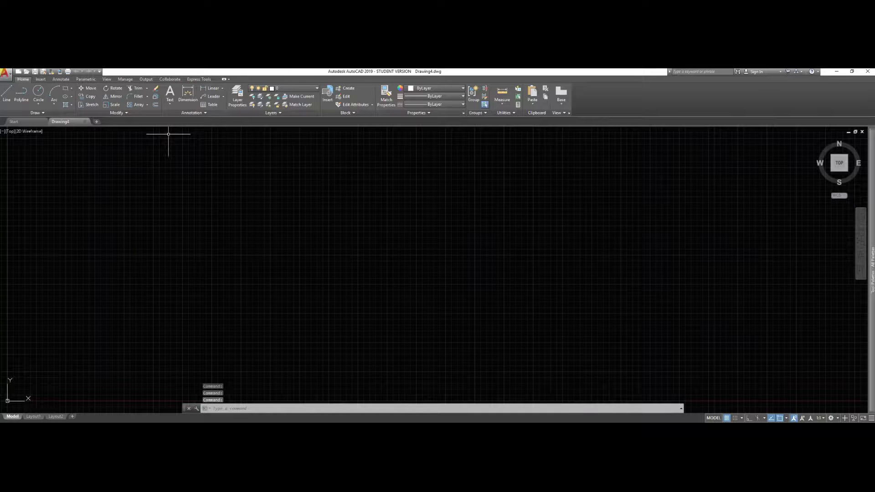
click(245, 103)
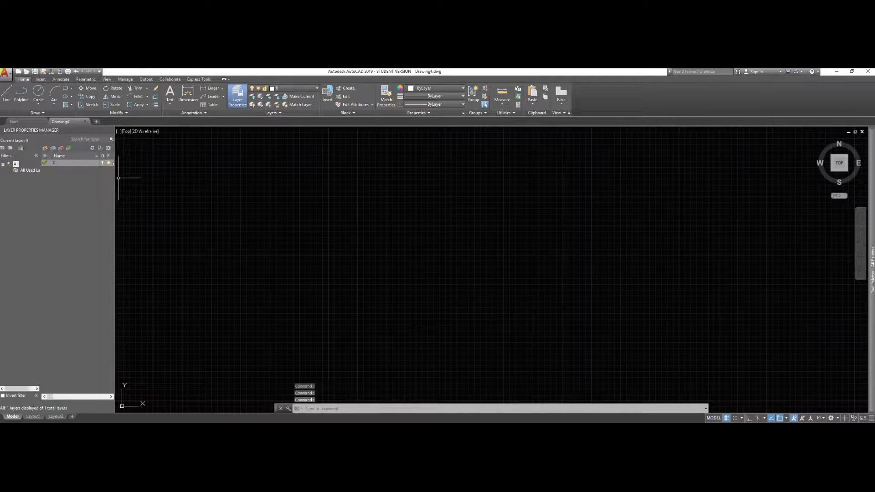
mouse_move(65, 135)
mouse_down()
mouse_move(153, 197)
mouse_move(201, 171)
mouse_up()
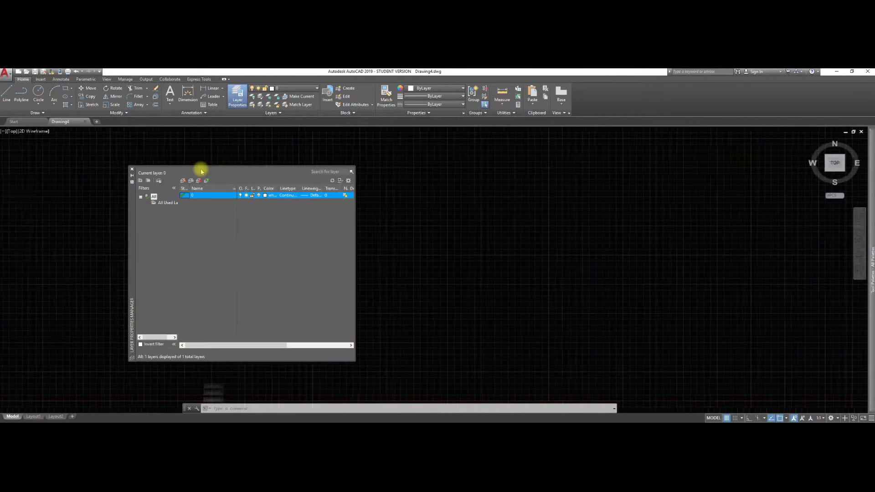
drag(355, 360, 390, 377)
drag(133, 200, 8, 172)
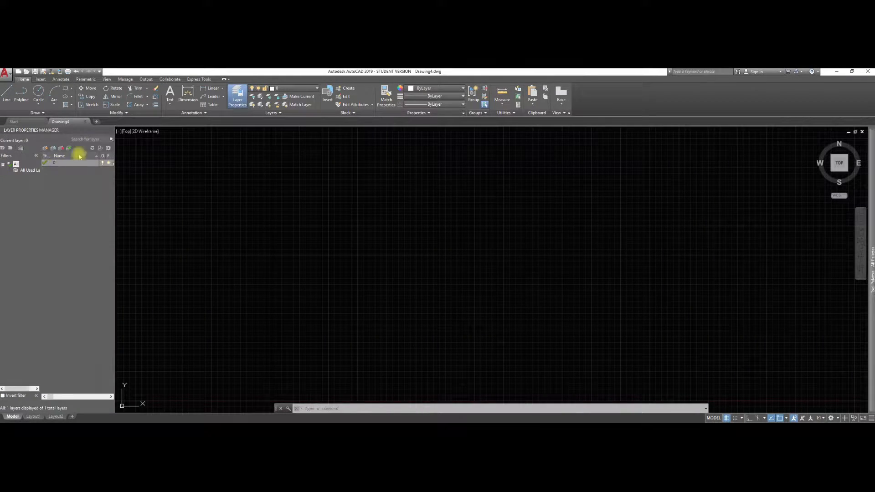
click(104, 131)
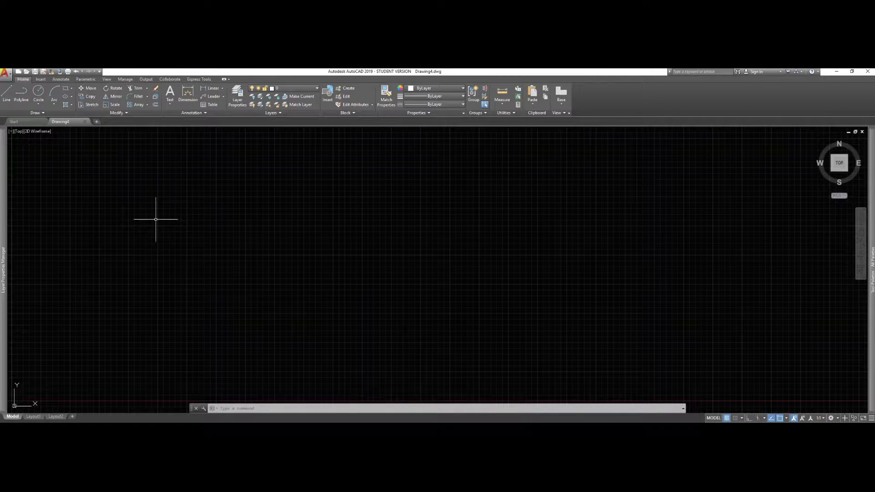
Widen the Linetype, Lineweight and Transparency columns in the Layer Properties Manager so their headings are readable
mouse_move(6, 204)
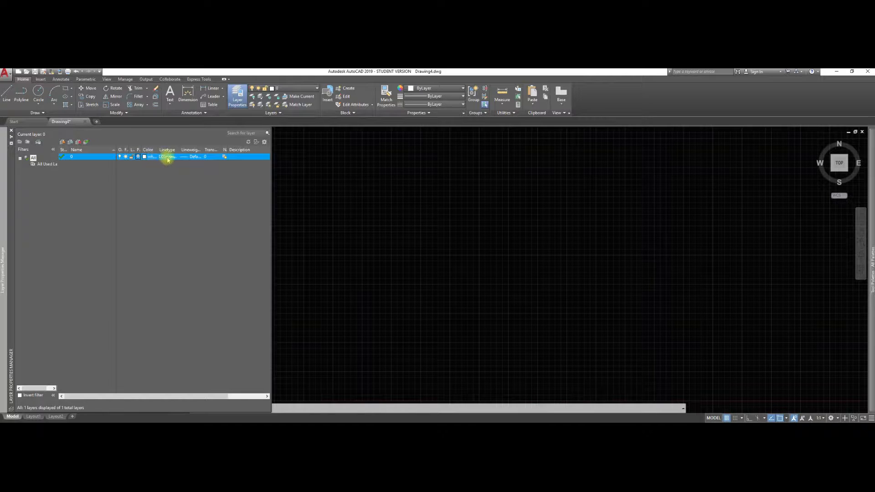
drag(180, 150, 221, 151)
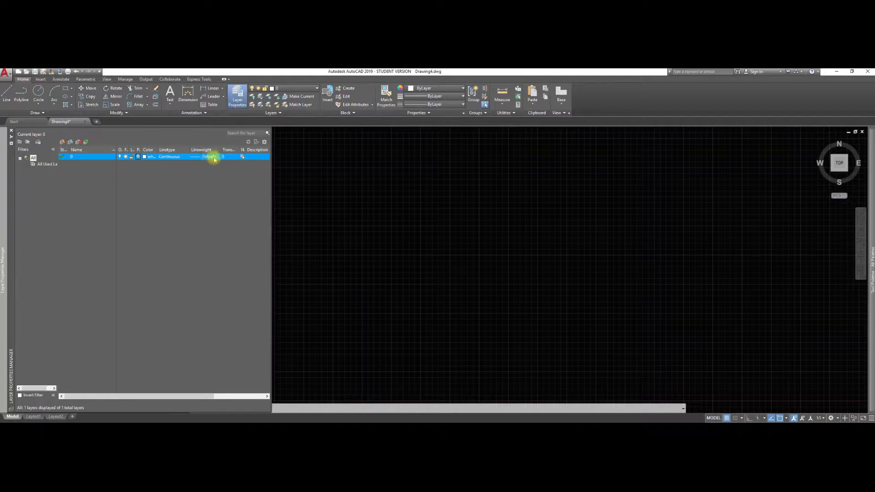
drag(238, 150, 247, 151)
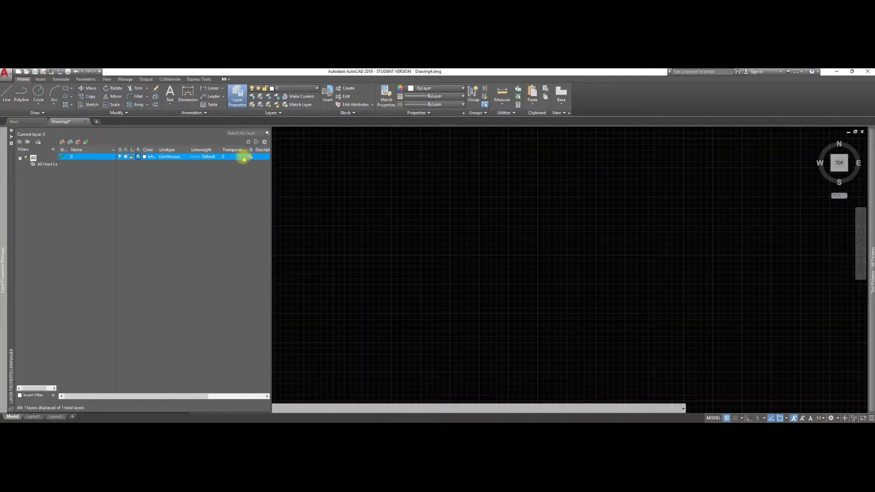
Create a new layer named defpoints
click(62, 143)
text(defd)
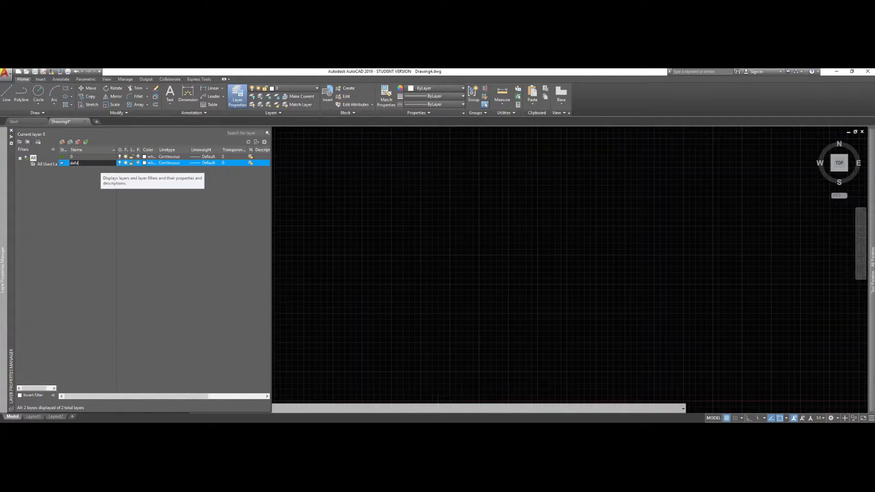
key(BackSpace)
text(points)
key(Return)
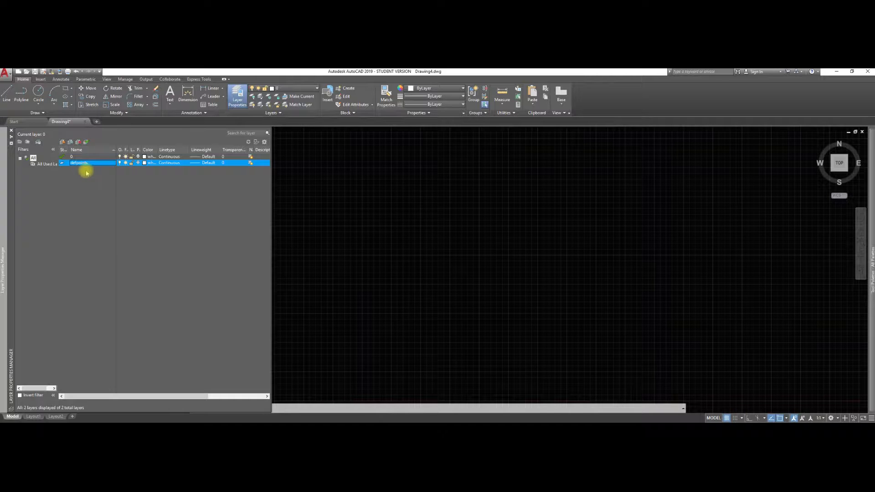
Turn off plotting for the defpoints layer and set its color to index 140
click(138, 165)
click(144, 162)
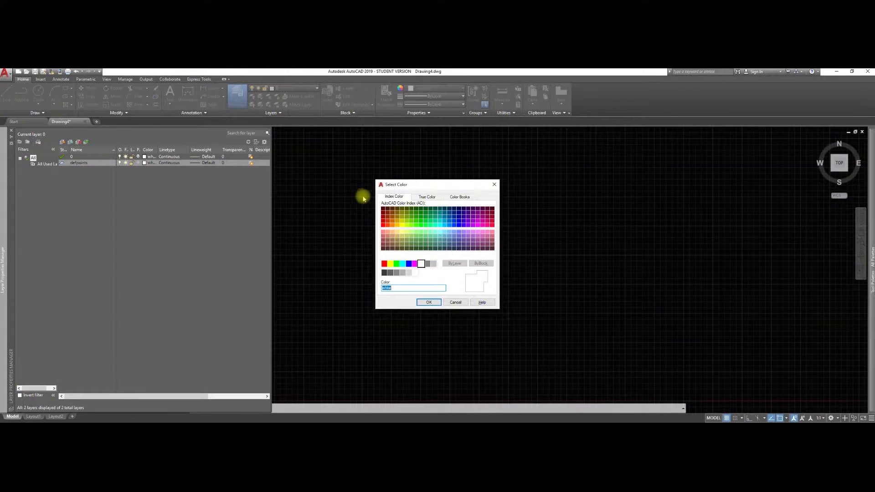
click(444, 225)
click(432, 303)
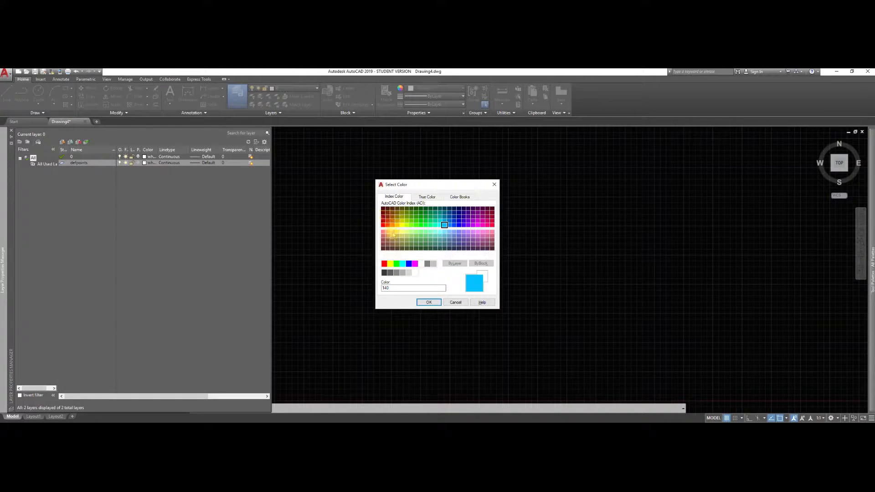
click(431, 303)
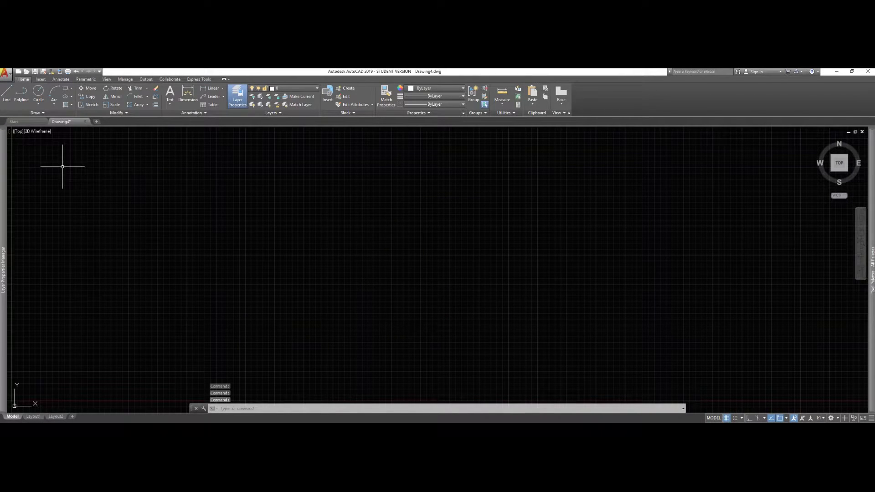
Add three more layers below defpoints, keeping their default names
mouse_move(3, 162)
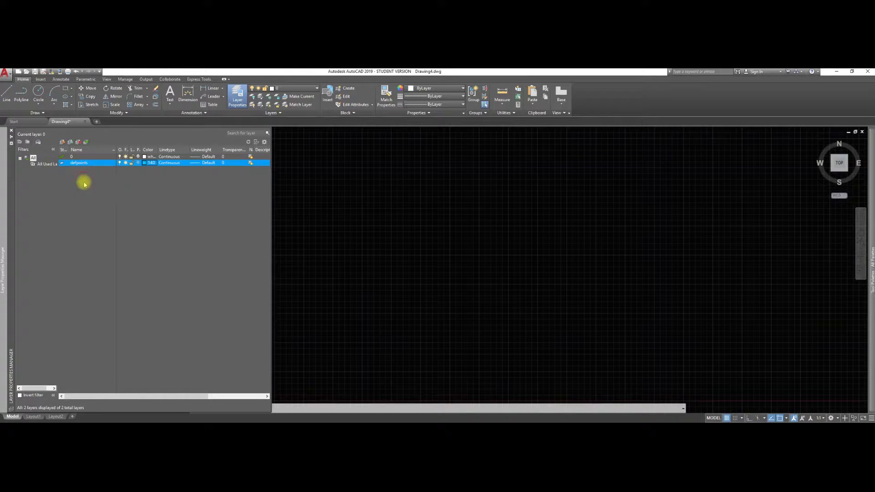
click(63, 143)
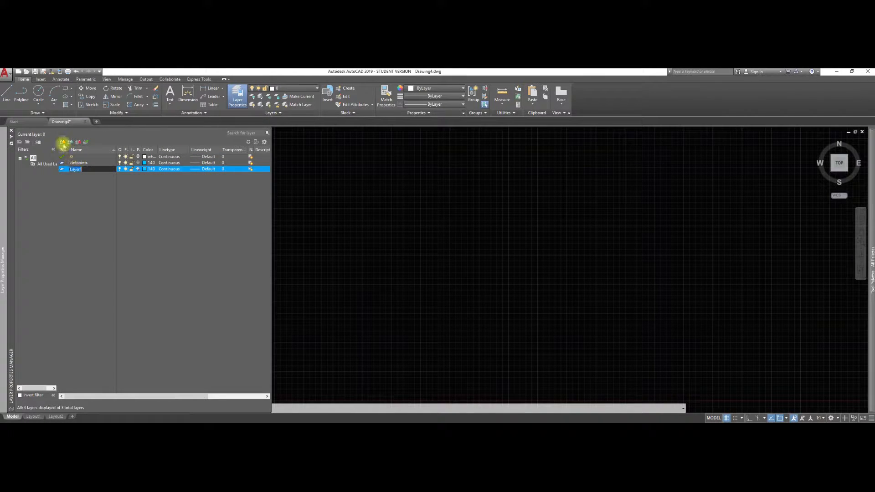
click(62, 143)
click(62, 143)
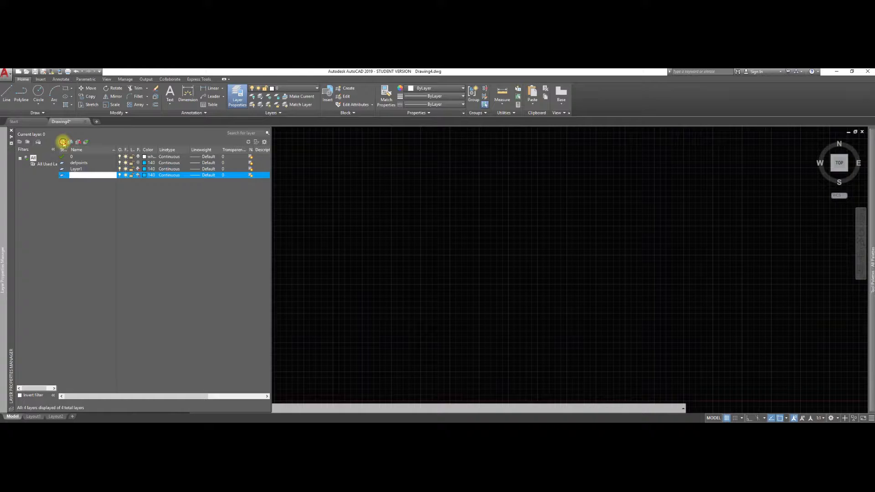
click(91, 201)
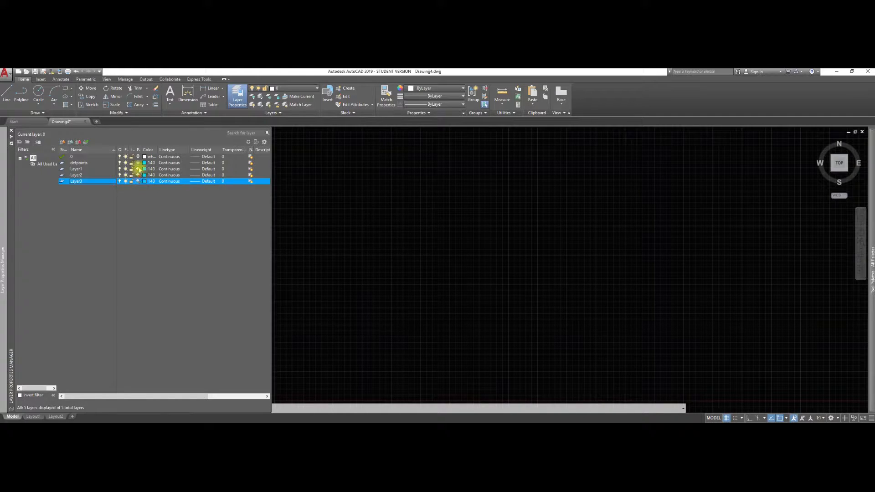
Turn on plotting for Layer1, Layer2 and Layer3
click(138, 170)
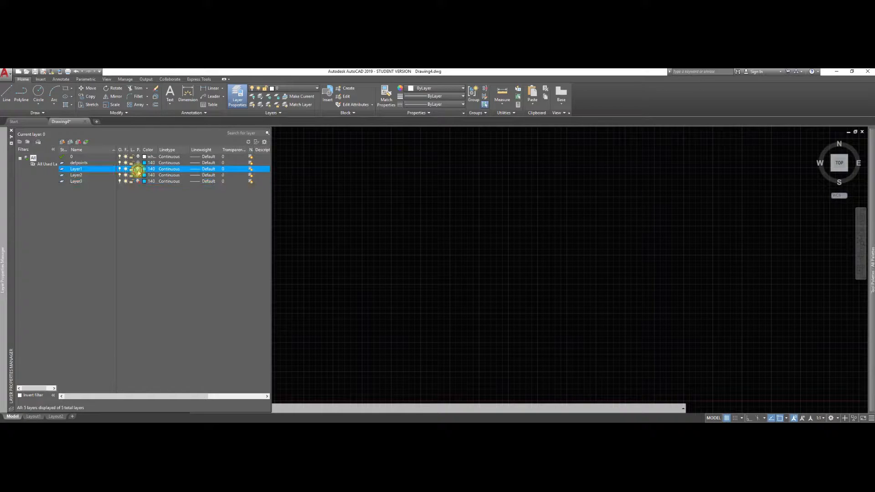
click(138, 177)
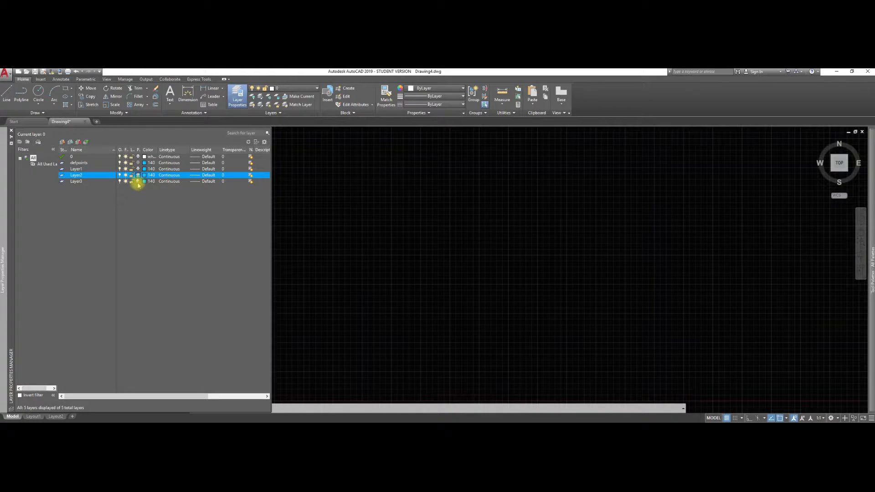
click(139, 183)
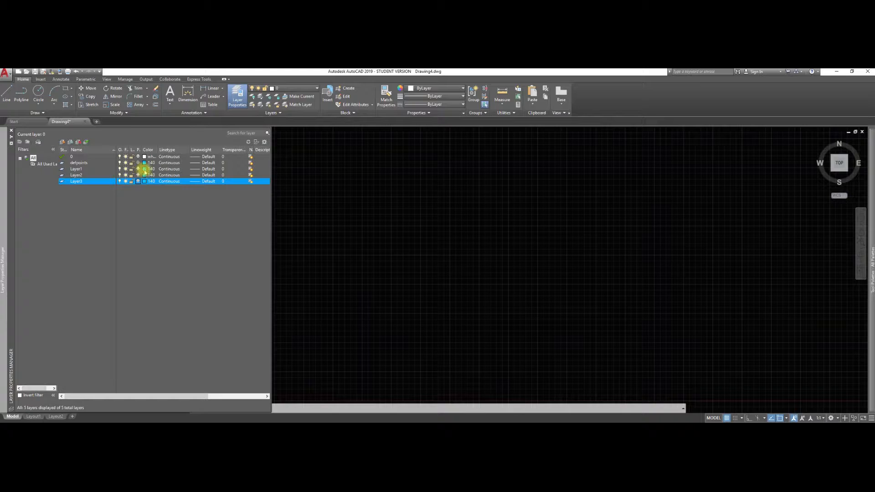
Set the layer colors to green for Layer1, blue for Layer2 and red for Layer3
click(144, 169)
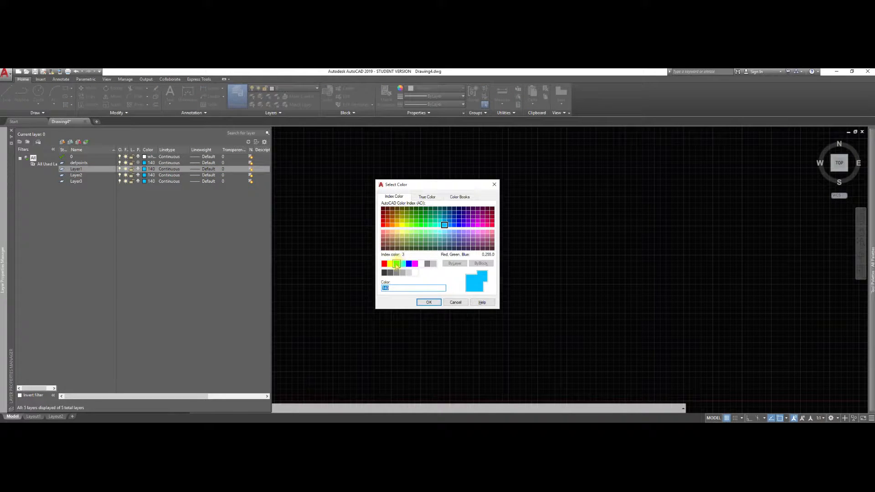
click(429, 302)
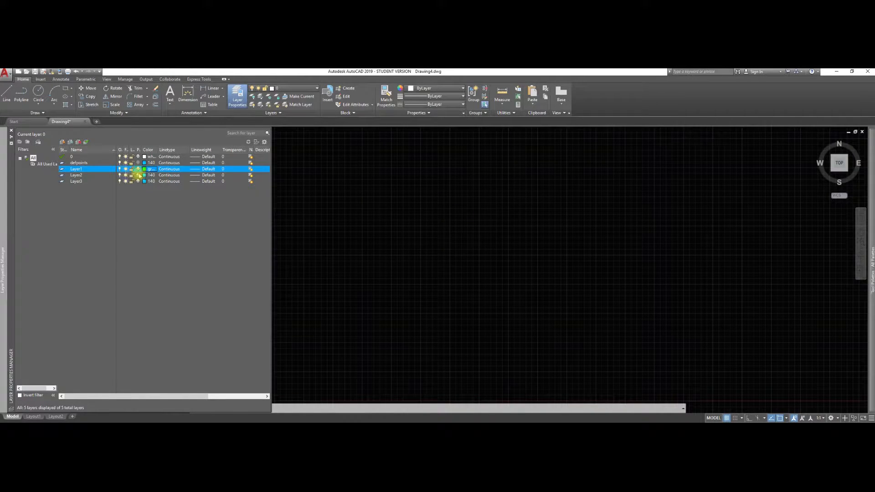
click(145, 175)
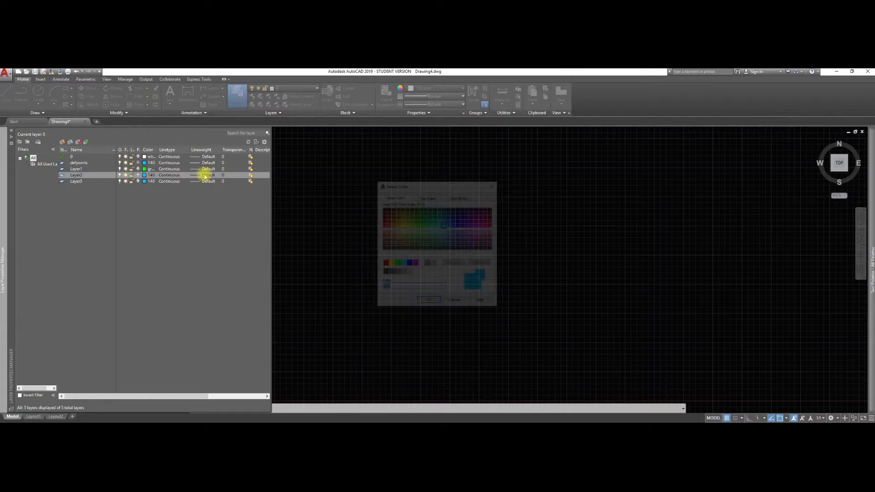
click(409, 264)
click(427, 302)
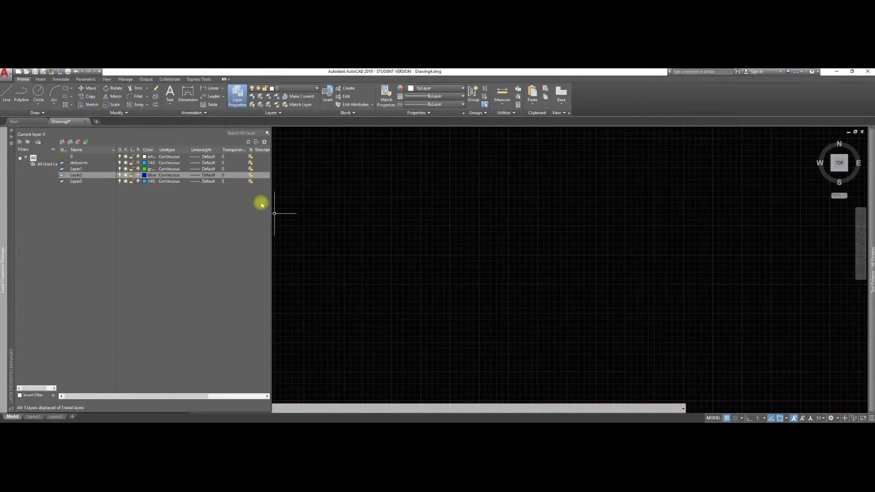
click(145, 181)
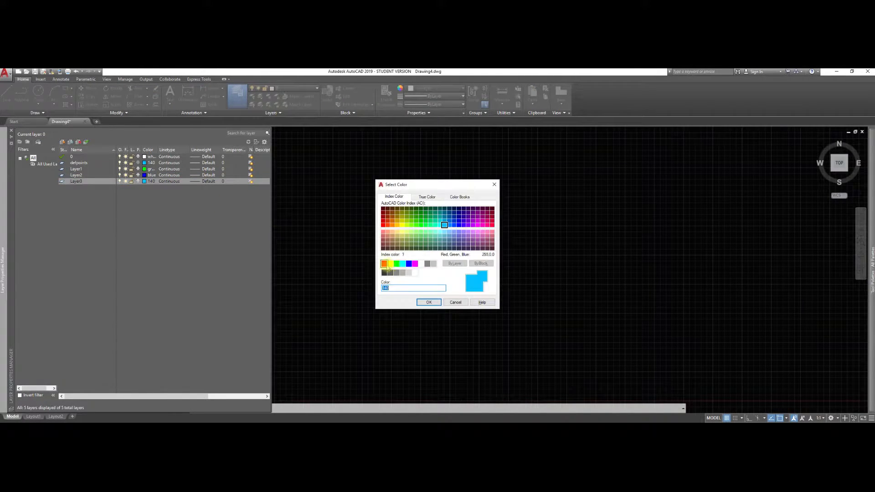
click(385, 263)
click(427, 302)
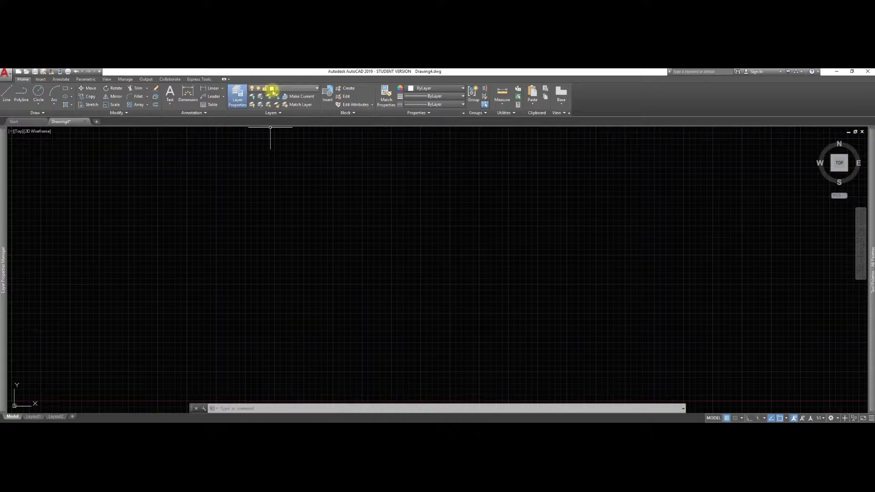
Draw a single horizontal line on layer 0 near the middle of the drawing area, with Ortho mode turned on
text(l)
key(space)
click(297, 245)
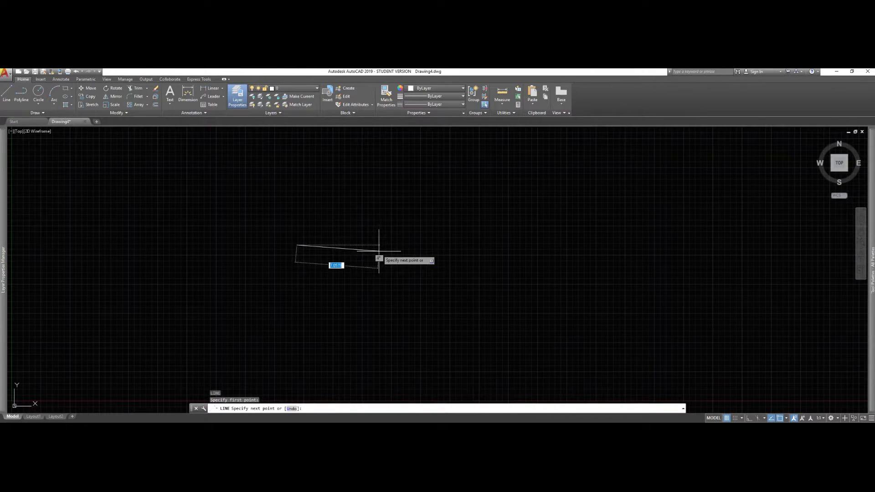
click(749, 418)
click(467, 269)
key(space)
click(417, 235)
click(403, 255)
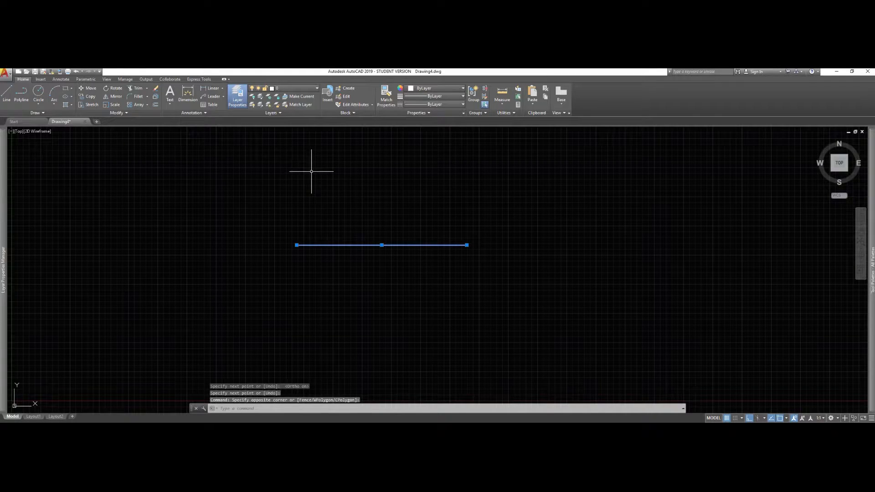
key(Escape)
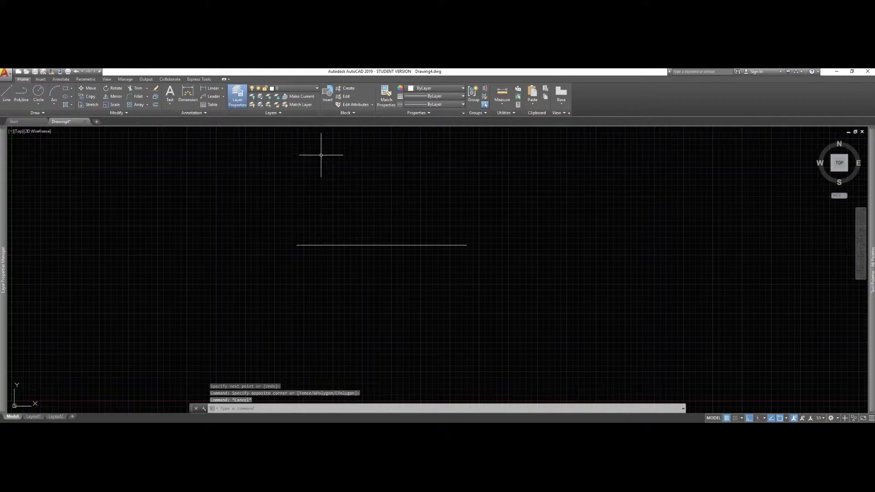
Make Layer1 the current layer
mouse_move(4, 172)
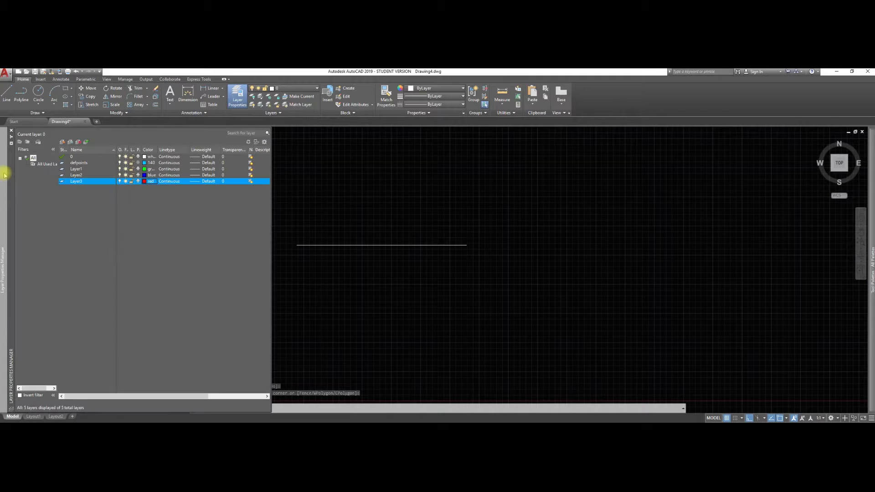
double_click(62, 169)
key(Escape)
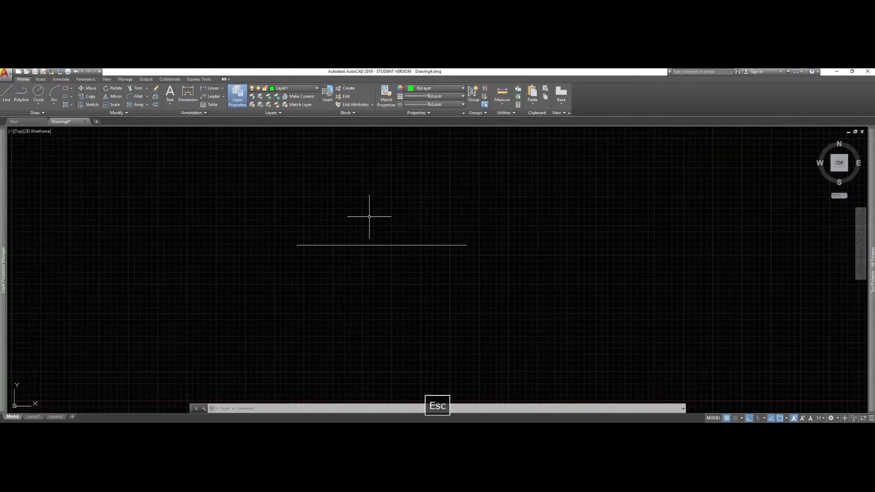
Draw a second horizontal line on Layer1, parallel to and just above the first, with about the same length
text(l)
key(Return)
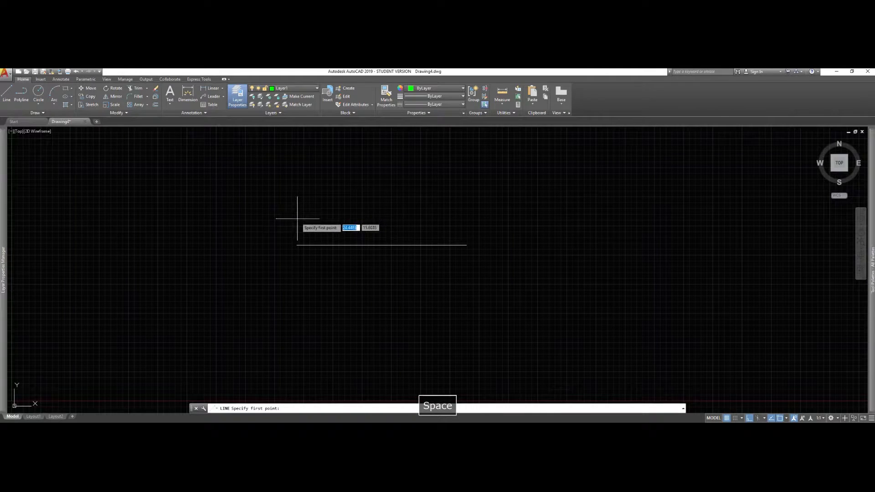
click(298, 218)
click(466, 219)
key(space)
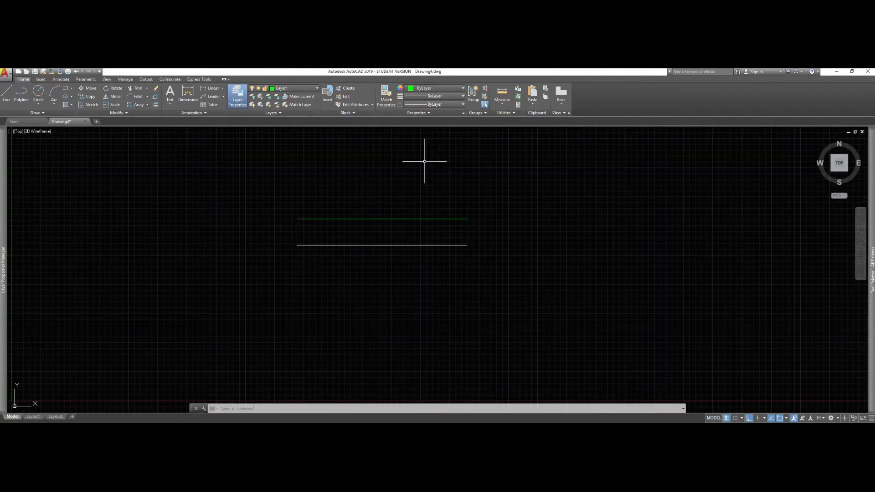
Make layer 0 the current layer again
click(317, 88)
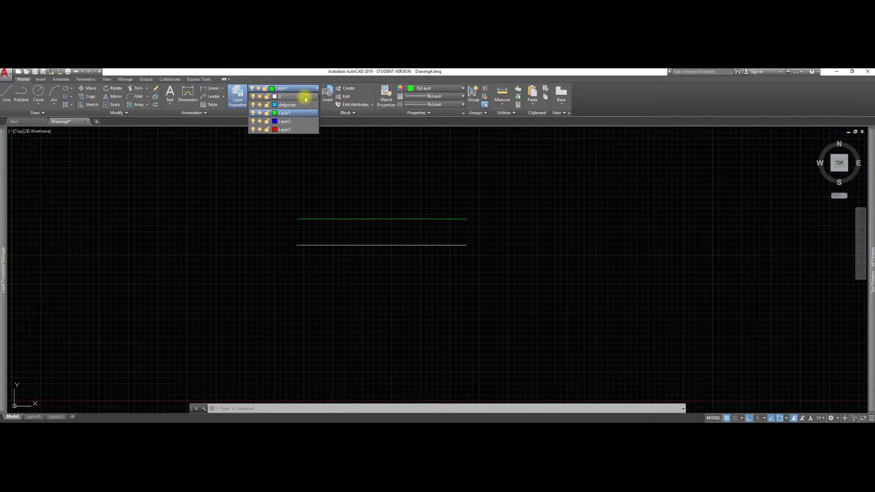
click(305, 98)
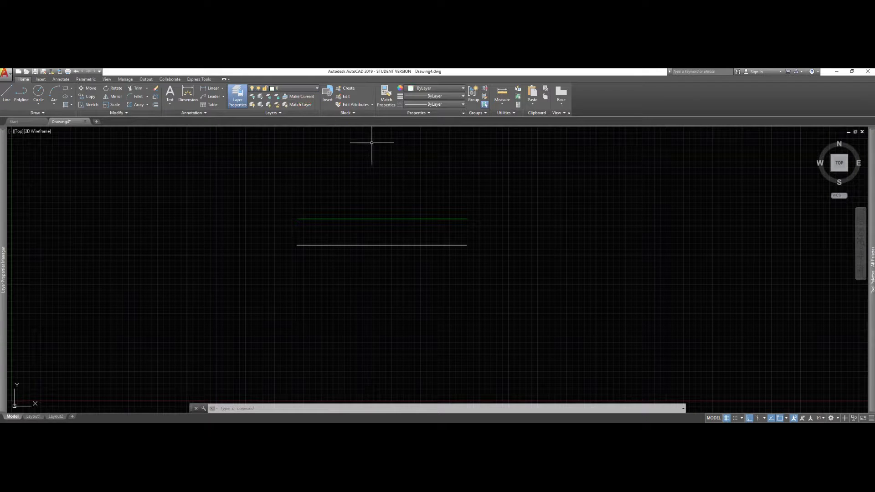
Copy the white layer 0 line four times below itself, evenly spaced by the gap between the two existing lines
key(Escape)
click(440, 246)
text(co)
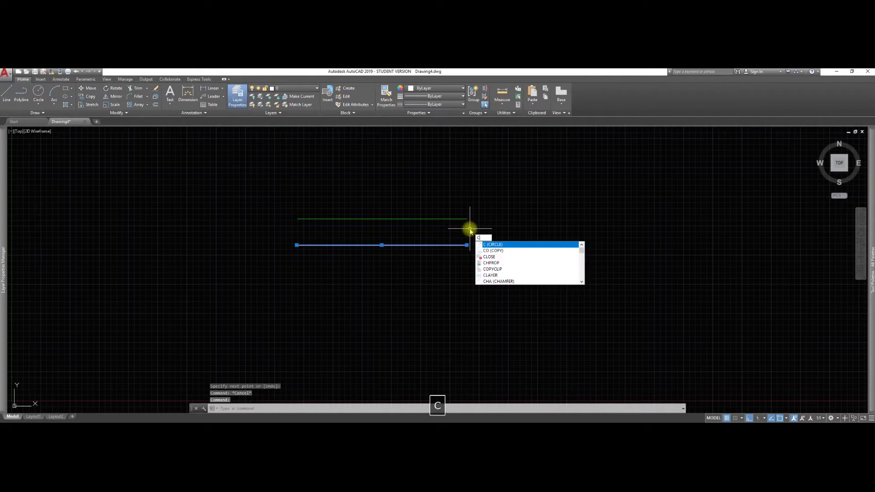
key(space)
click(467, 220)
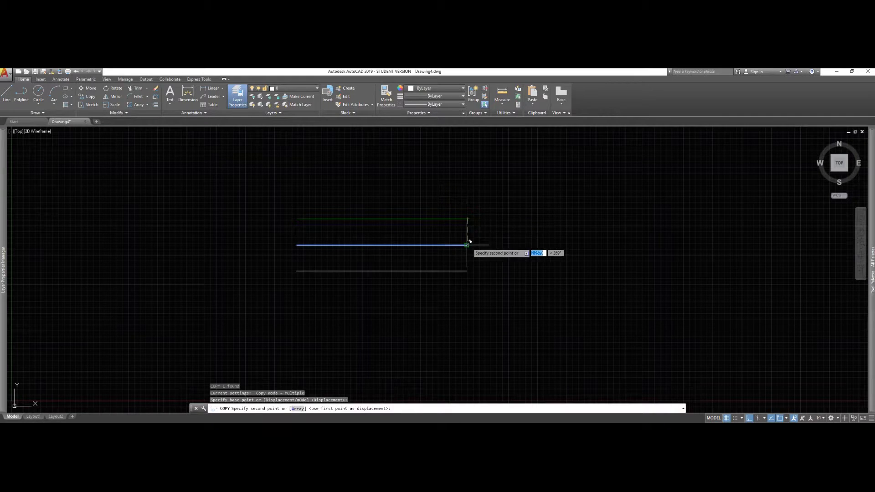
click(464, 297)
click(464, 324)
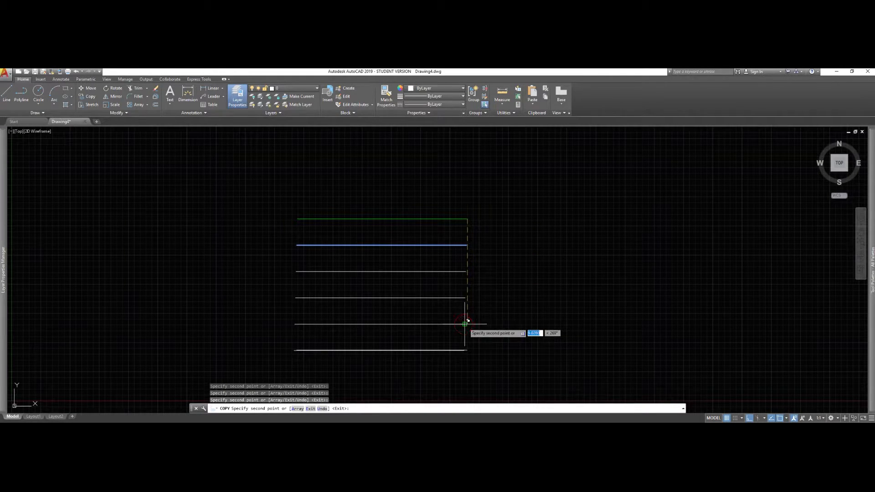
key(space)
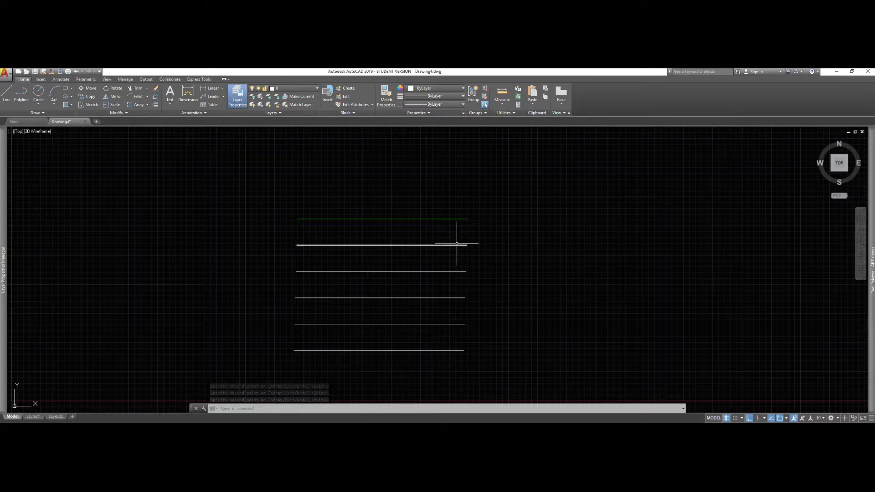
Move the first copied line, directly below the original white line, to the defpoints layer
click(456, 273)
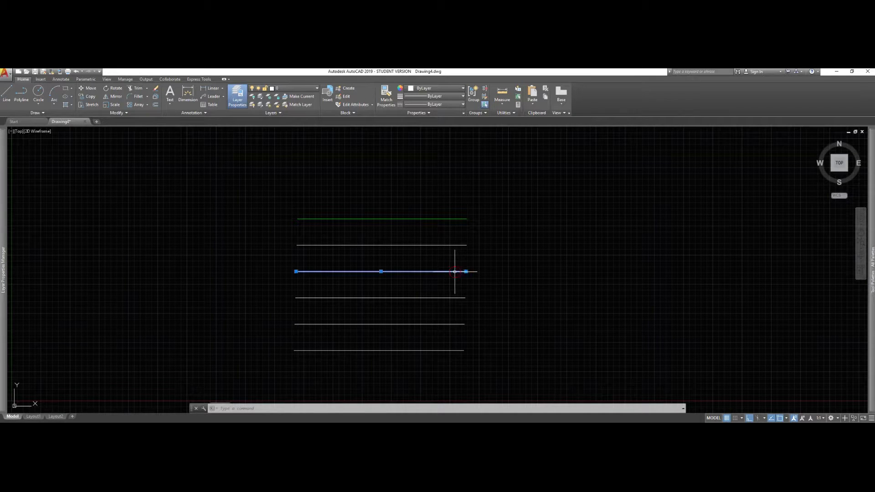
click(317, 88)
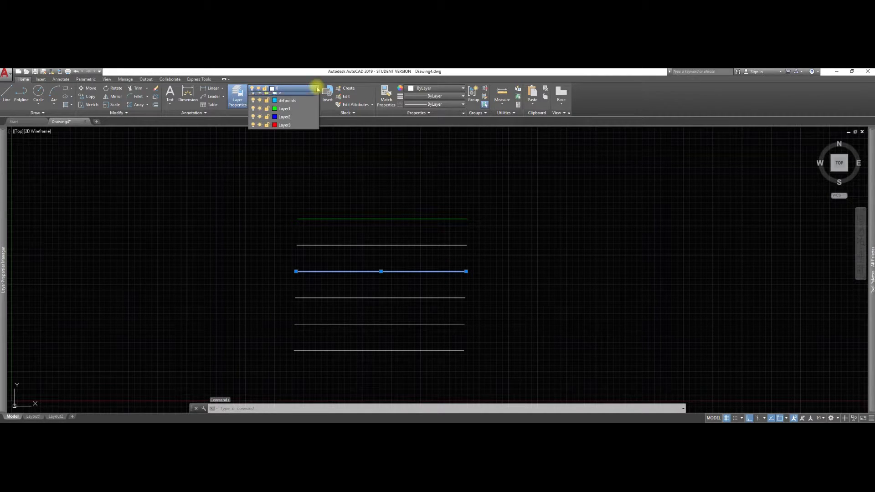
click(287, 104)
key(Escape)
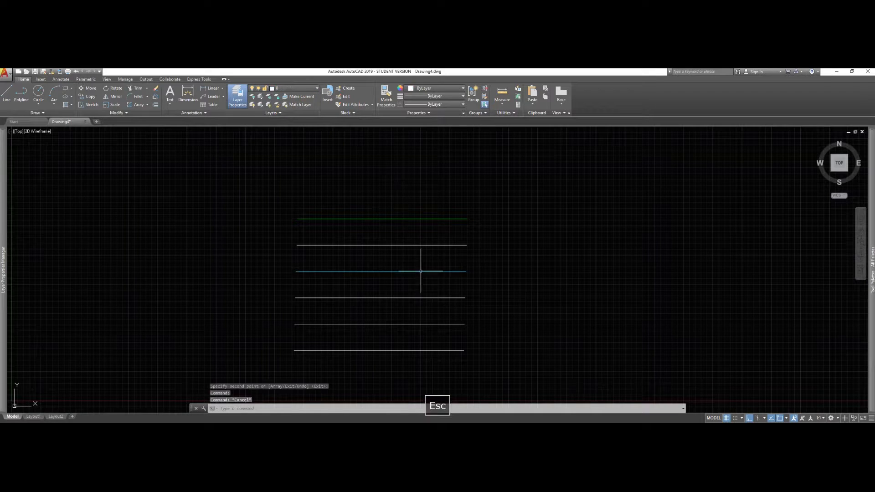
Move the second copied line, just below the defpoints line, to Layer2
click(417, 296)
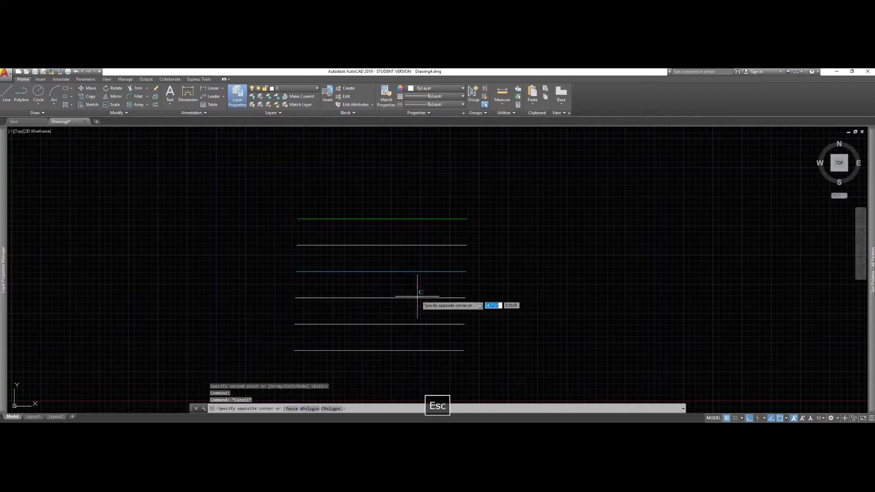
click(378, 303)
click(311, 88)
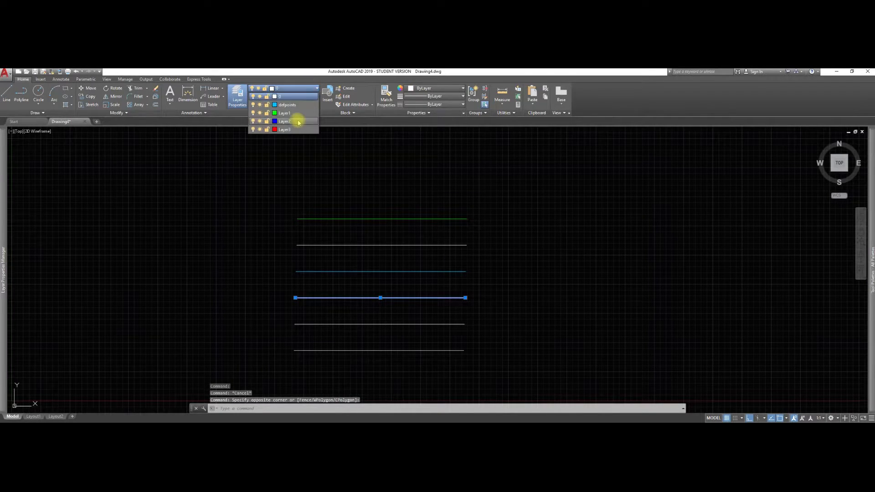
click(296, 121)
key(Escape)
Move the third copied line, just below the Layer2 line, to Layer3
click(404, 324)
click(314, 87)
click(306, 128)
key(Escape)
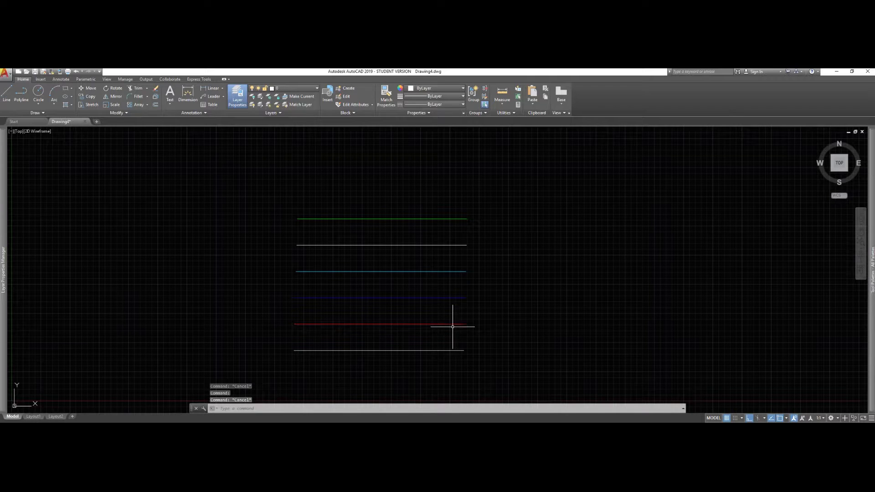
mouse_move(453, 324)
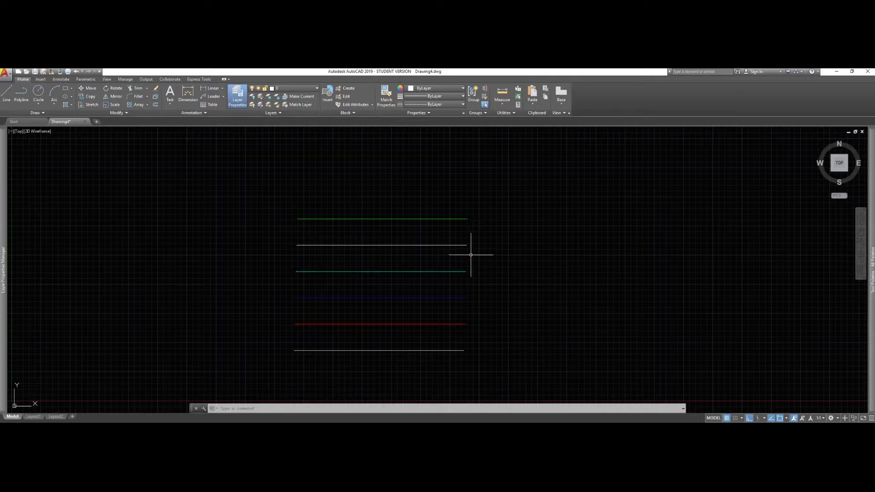
Open the linetype selection for the defpoints layer and load the CENTER linetype from acad.lin
mouse_move(6, 171)
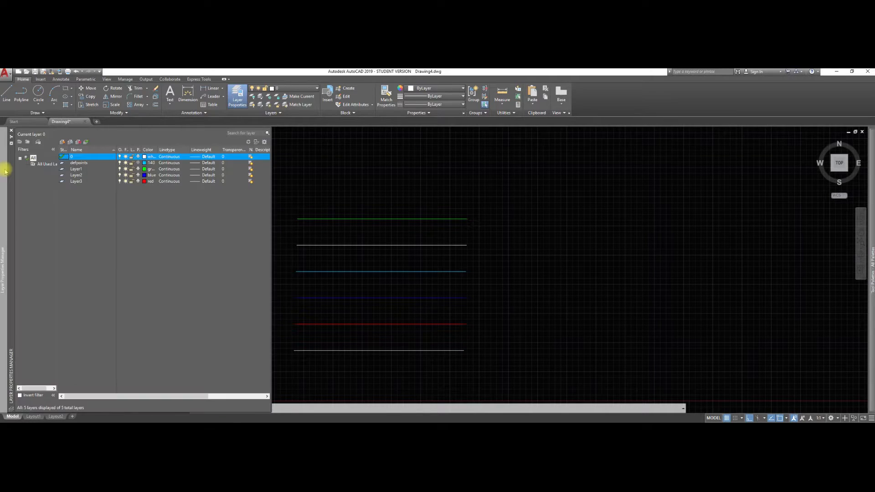
click(169, 163)
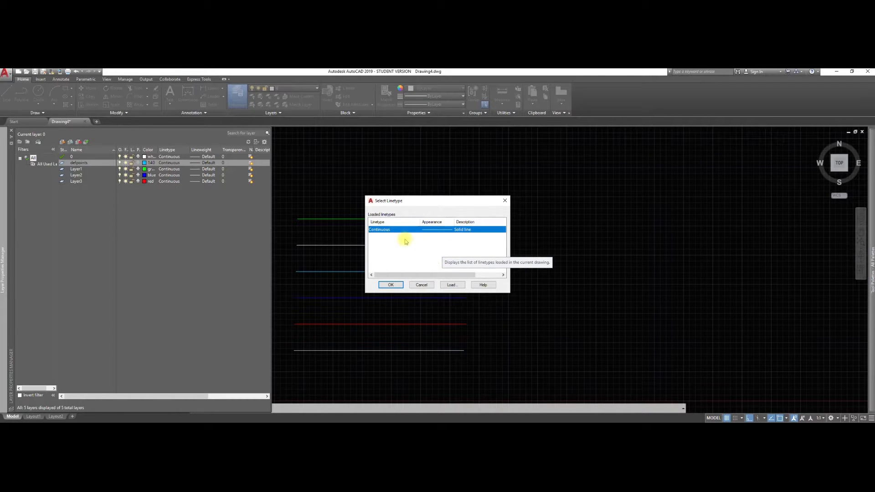
click(452, 285)
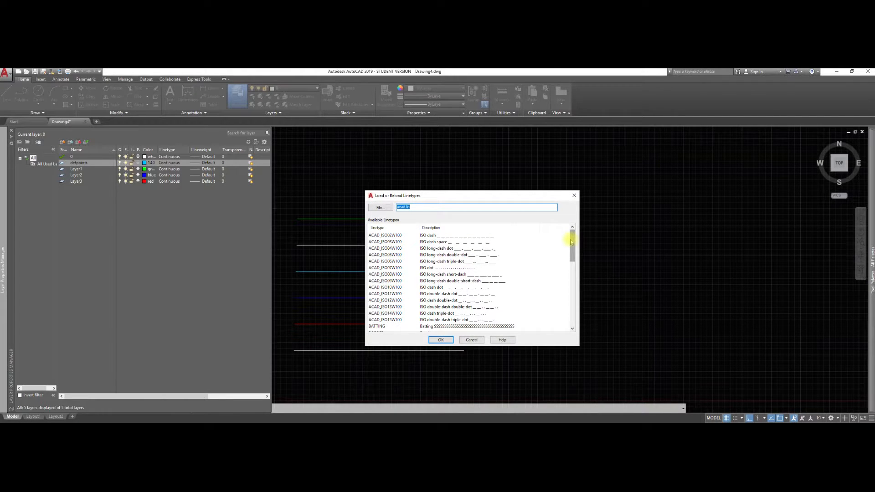
scroll(570, 240, down, 3)
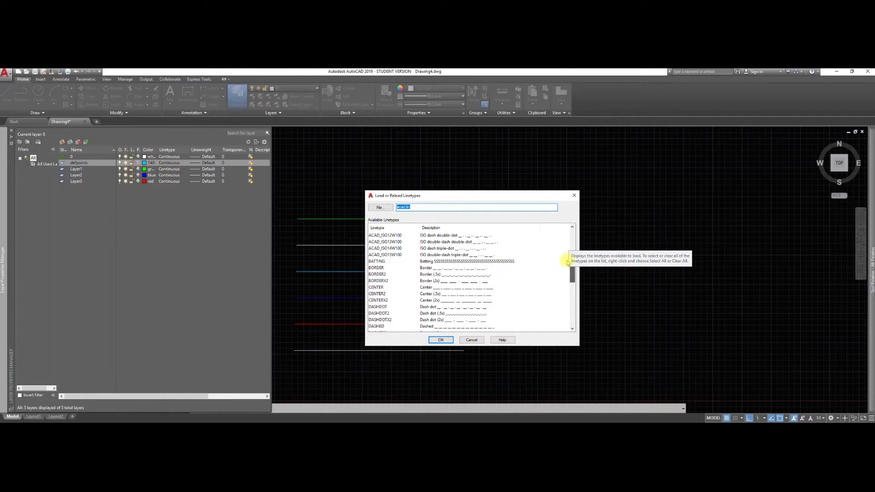
click(425, 288)
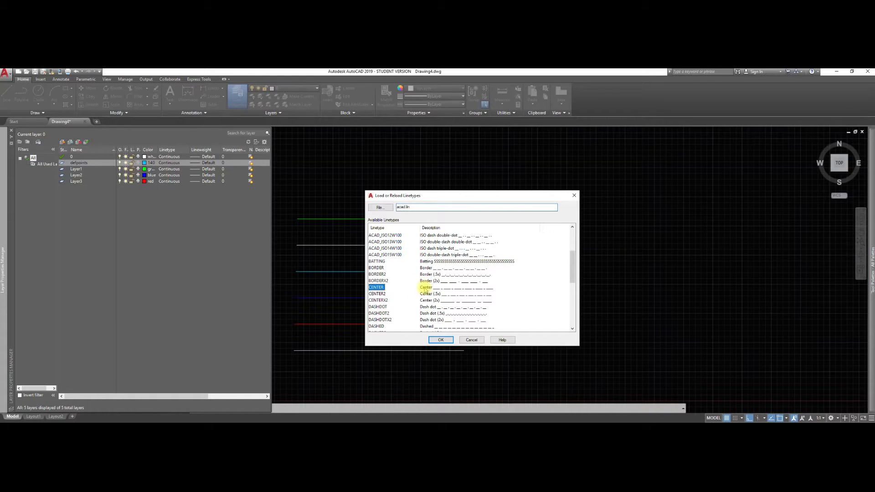
click(438, 340)
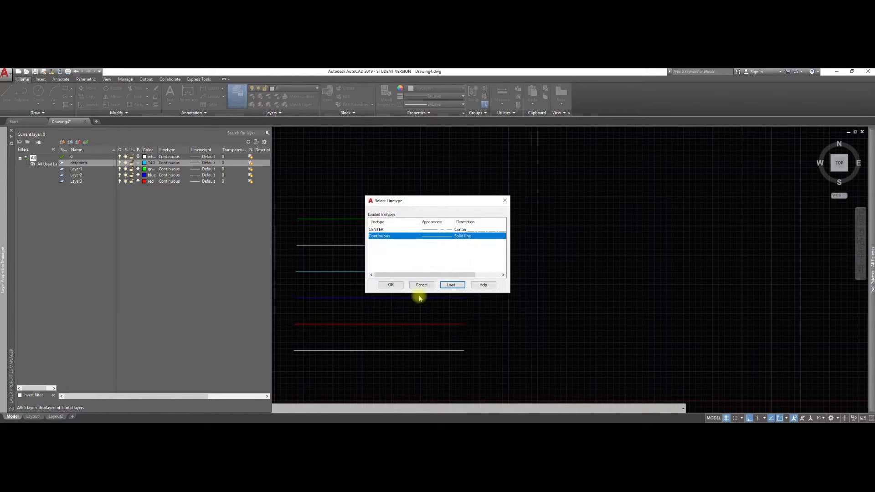
Load the HIDDEN linetype into the drawing
click(451, 285)
scroll(412, 276, down, 9)
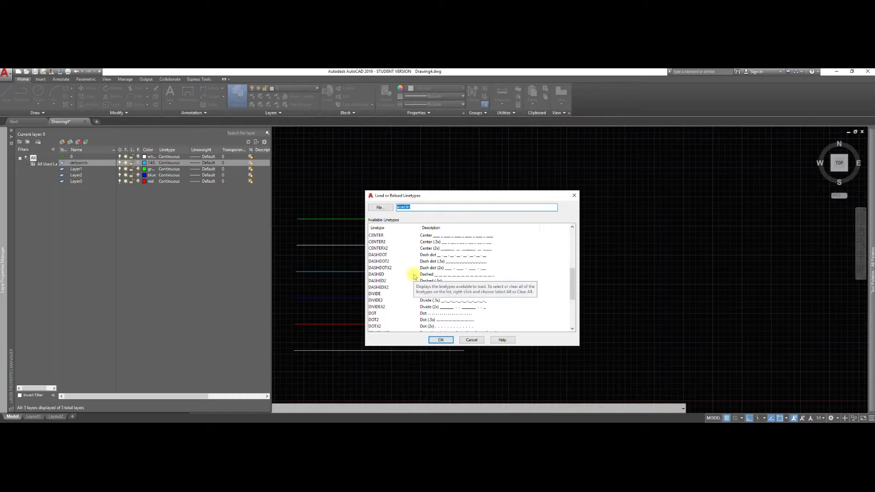
click(381, 301)
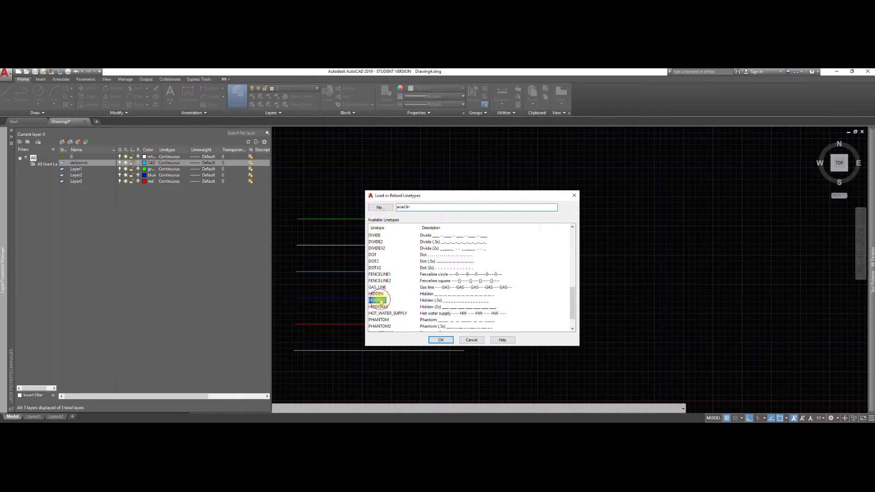
click(378, 294)
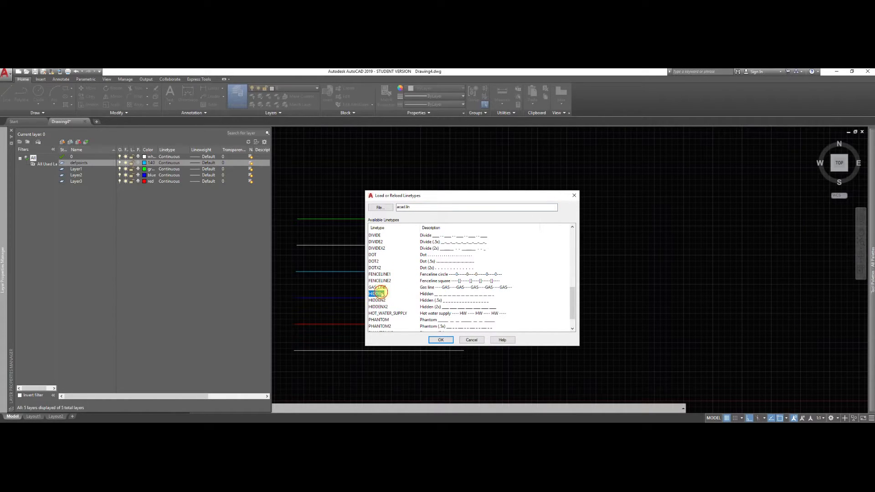
click(441, 340)
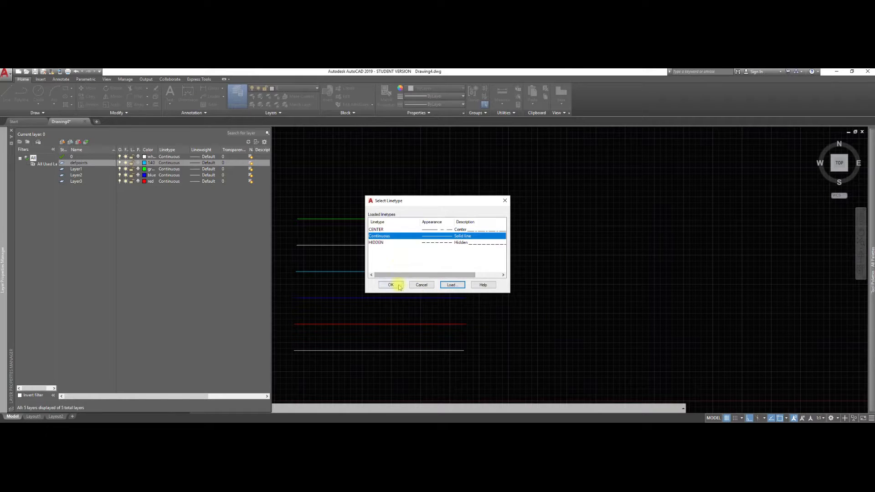
Load the PHANTOM linetype into the drawing and close the linetype selection with Continuous kept for defpoints
click(451, 285)
scroll(431, 260, down, 9)
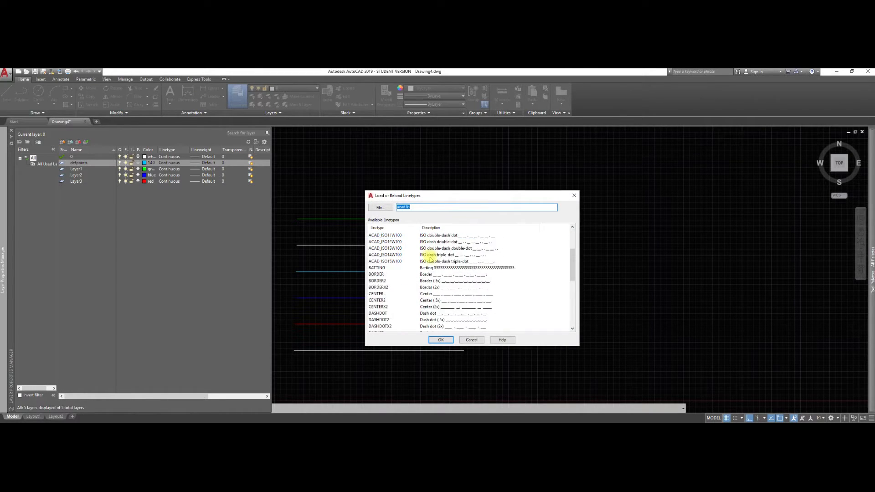
click(380, 319)
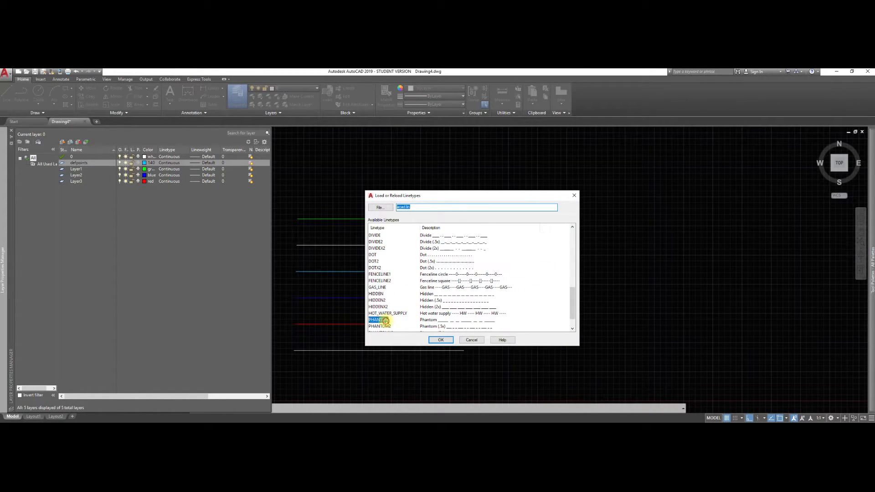
click(441, 340)
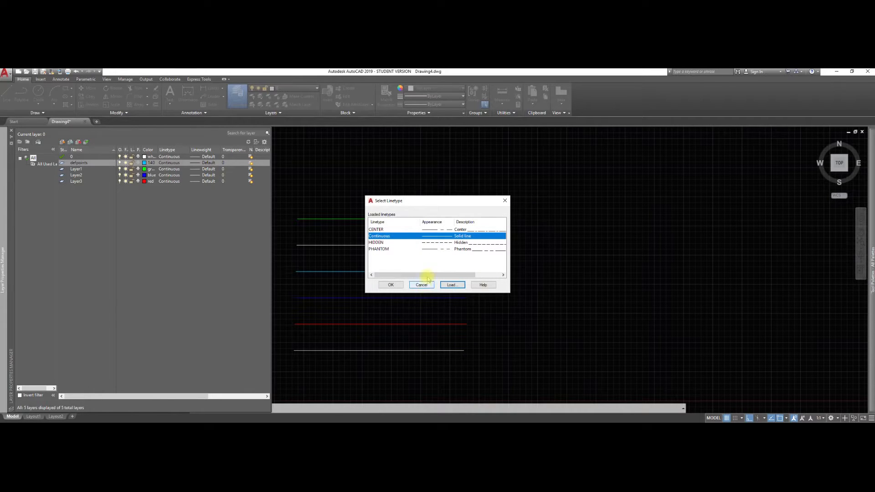
click(398, 286)
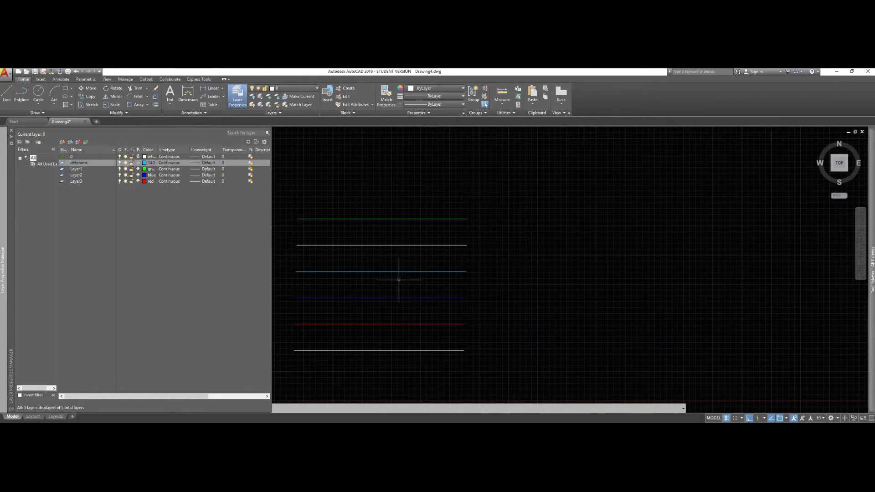
Set the linetype of the defpoints layer to CENTER
click(169, 165)
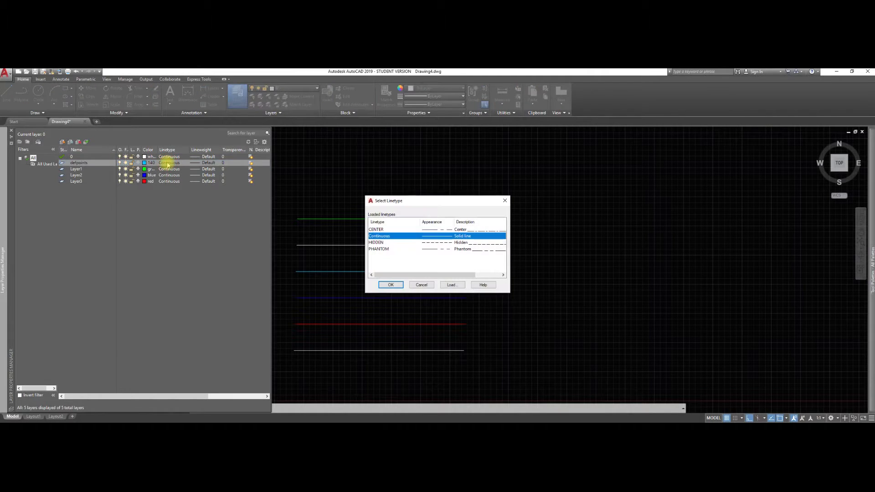
click(379, 230)
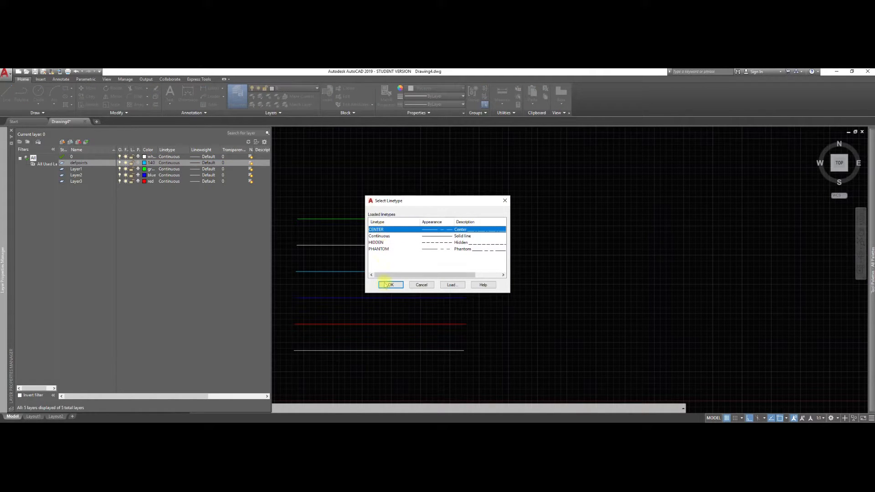
click(392, 285)
Set the linetype of Layer1 to PHANTOM
click(168, 170)
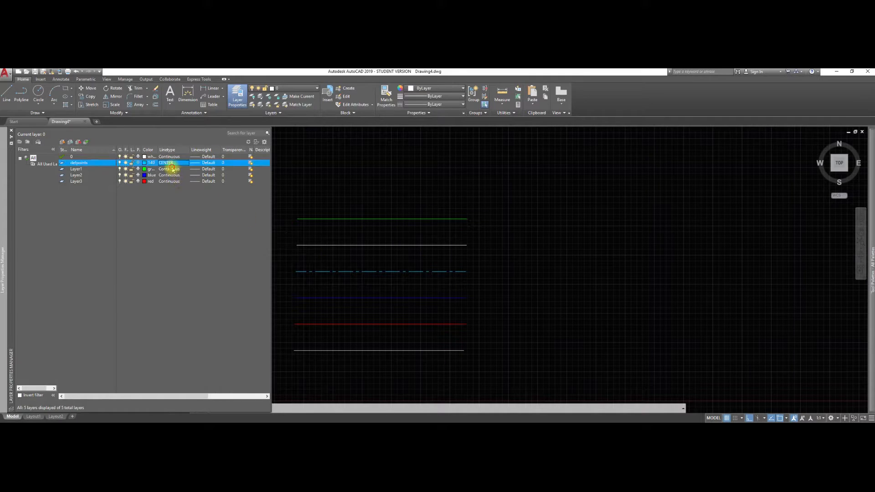
click(381, 249)
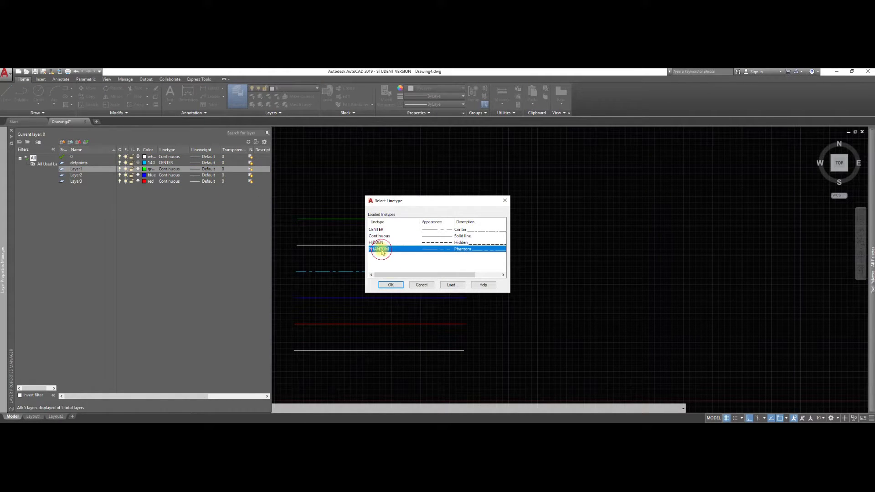
click(391, 285)
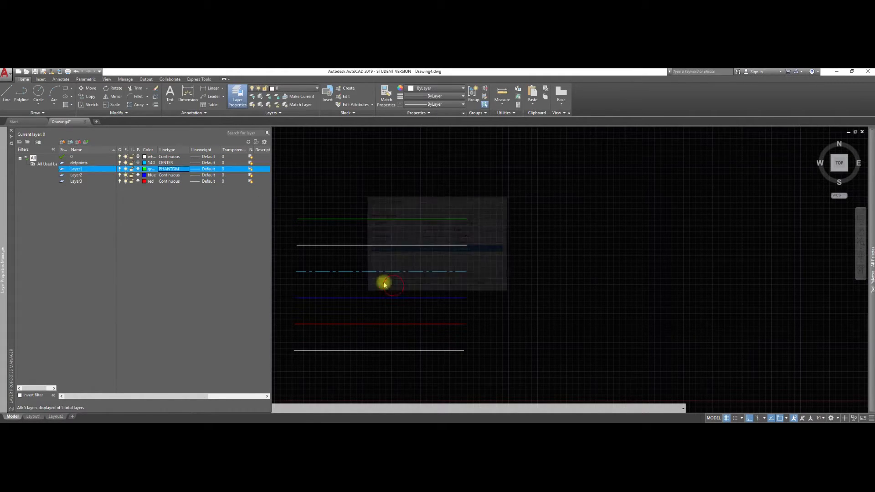
Set the linetype of Layer2 to HIDDEN
click(169, 175)
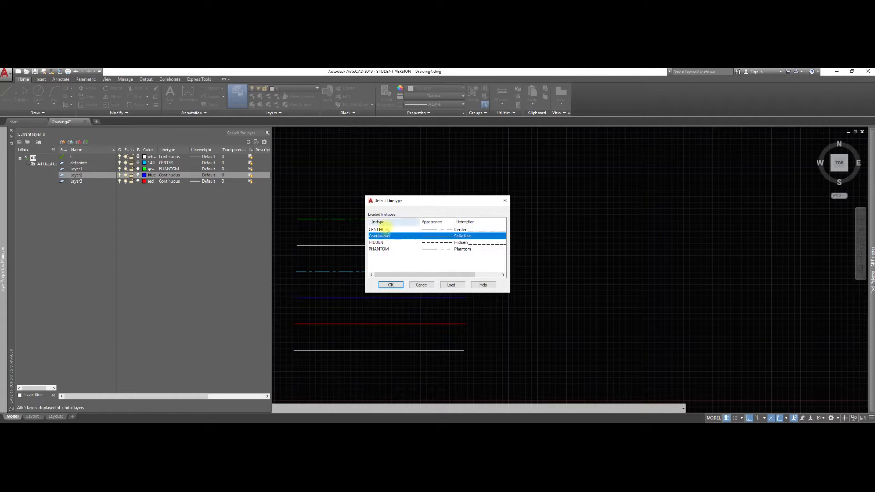
click(381, 243)
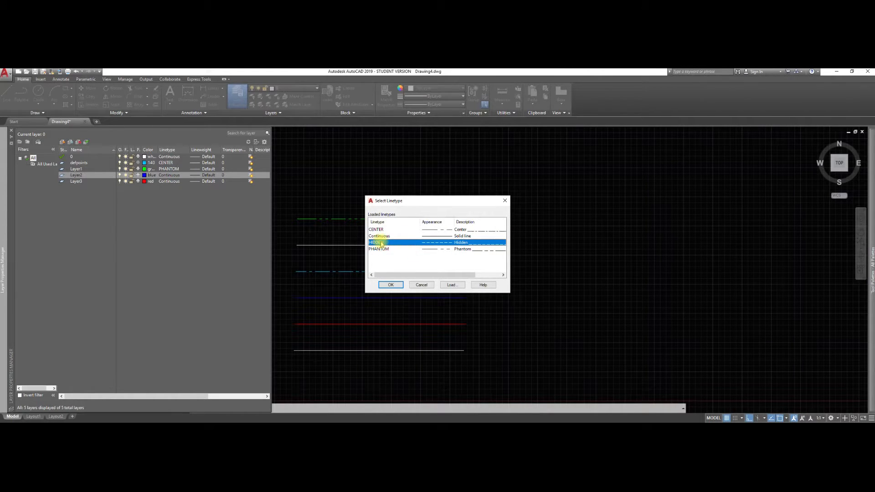
click(390, 285)
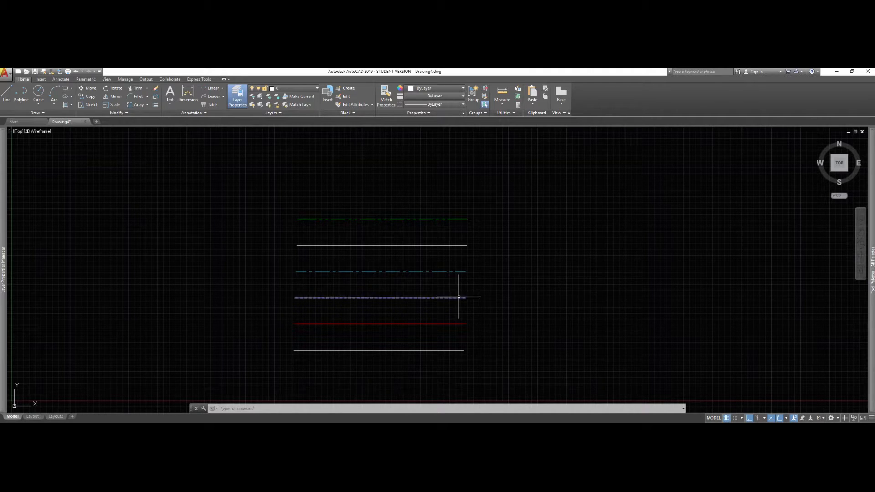
Draw a circle beside the upper ends of the horizontal lines
text(c)
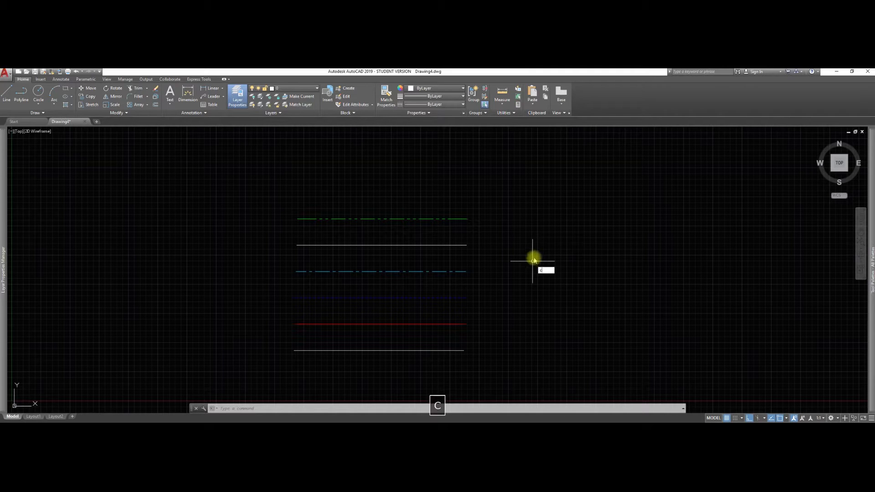
key(space)
click(519, 226)
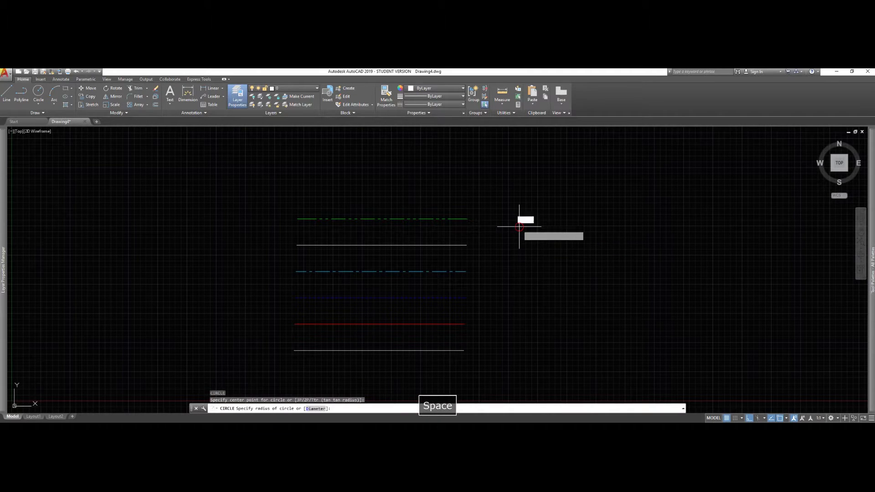
click(562, 249)
Assign the new circle to Layer1
click(563, 226)
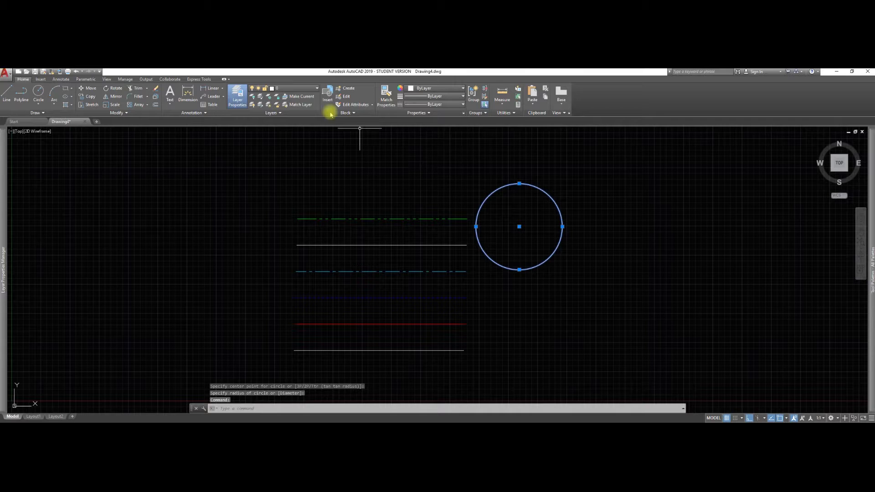
click(314, 89)
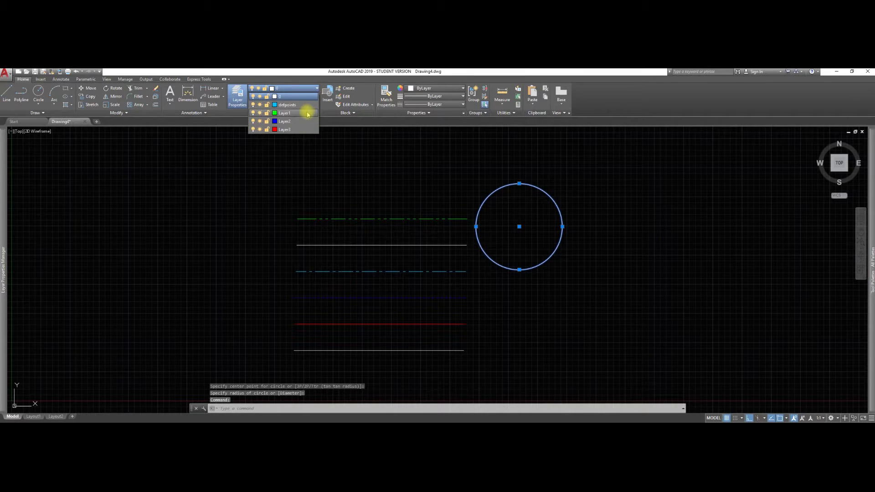
click(307, 114)
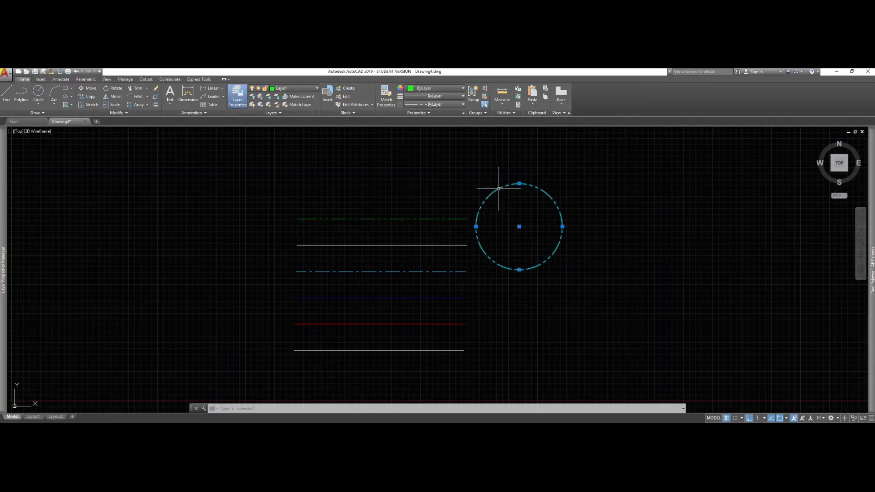
Reassign the selected circle to Layer2 and after that to Layer3
click(312, 88)
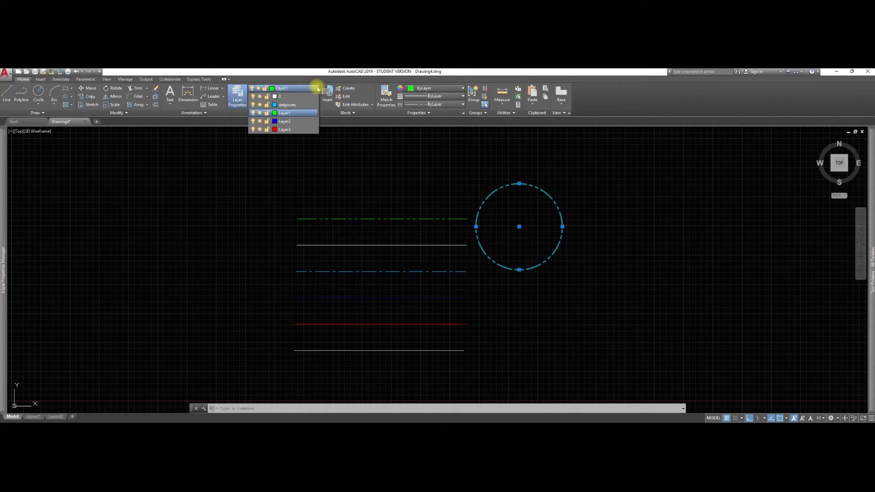
click(313, 121)
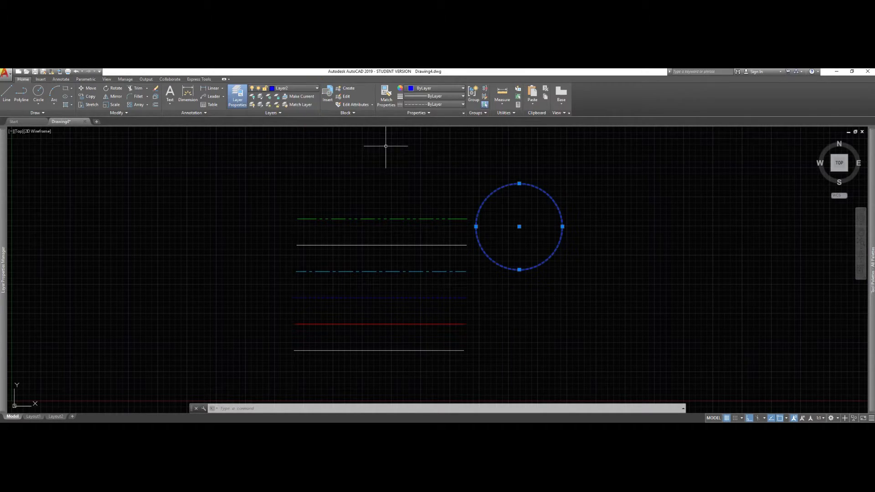
click(314, 88)
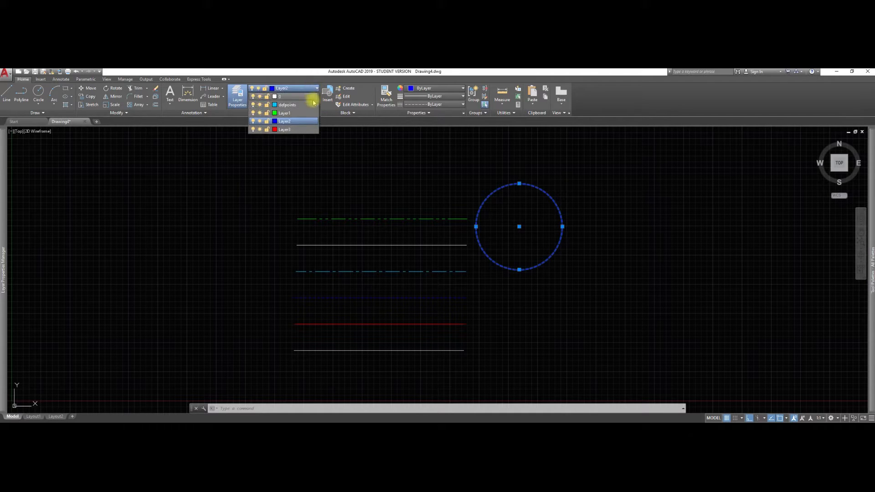
click(311, 130)
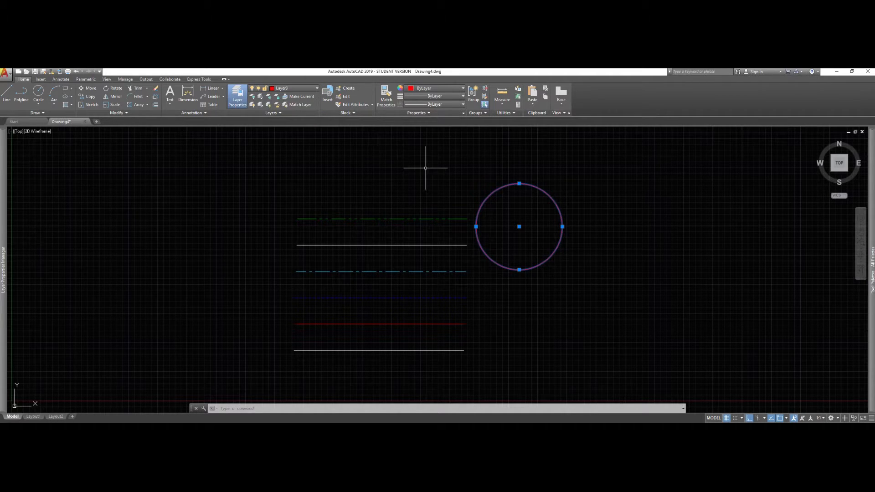
Delete the circle beside the lines
key(Escape)
click(531, 173)
click(509, 200)
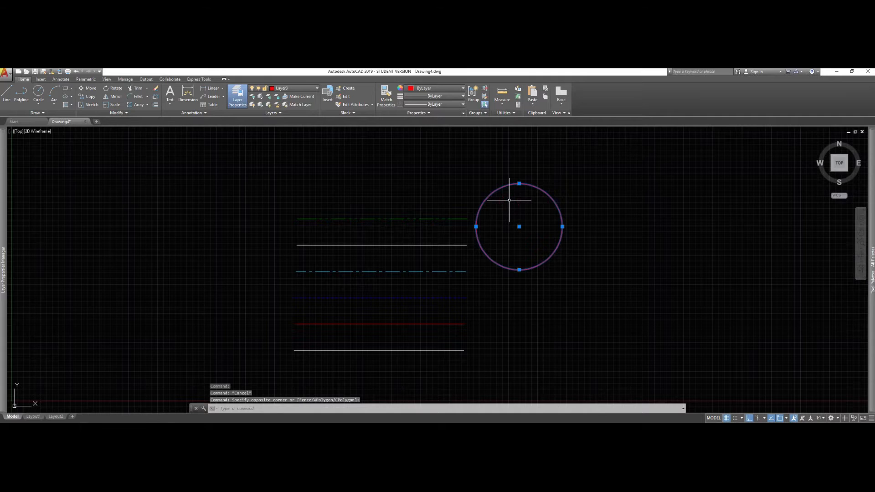
key(Delete)
mouse_move(461, 182)
middle_down()
mouse_move(504, 180)
mouse_move(507, 160)
middle_up()
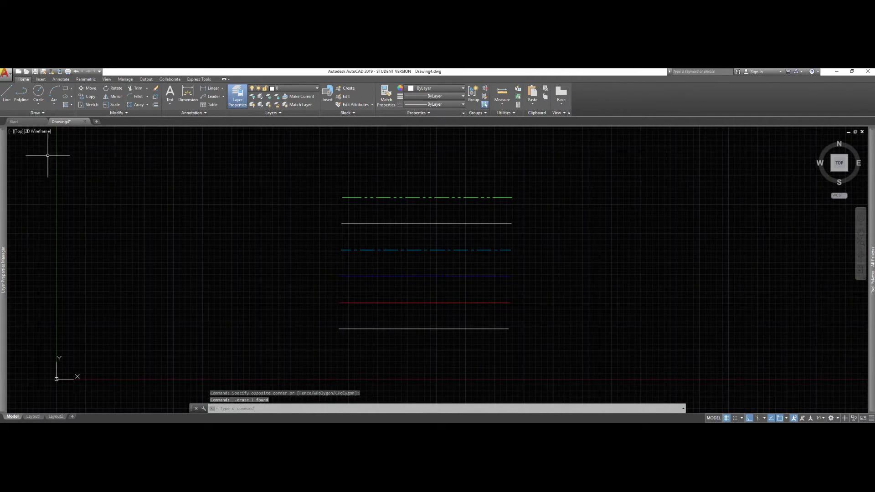
Lock layer 0 in the layer list
mouse_move(7, 166)
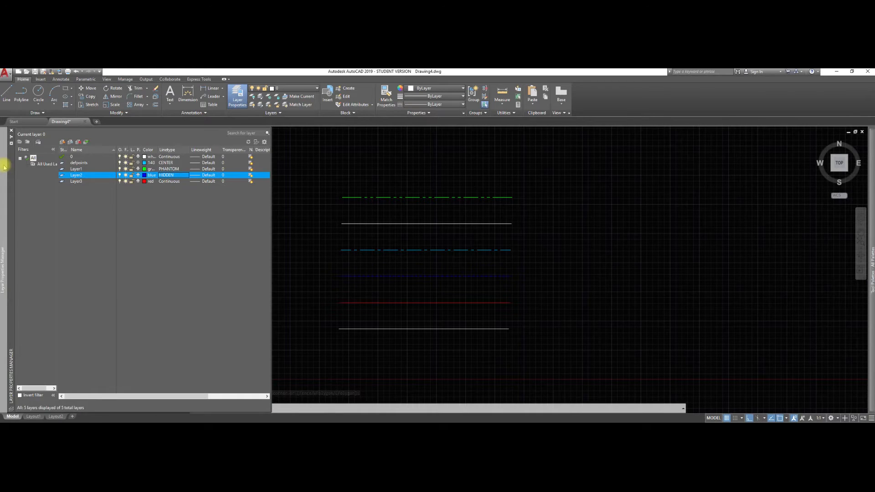
click(132, 171)
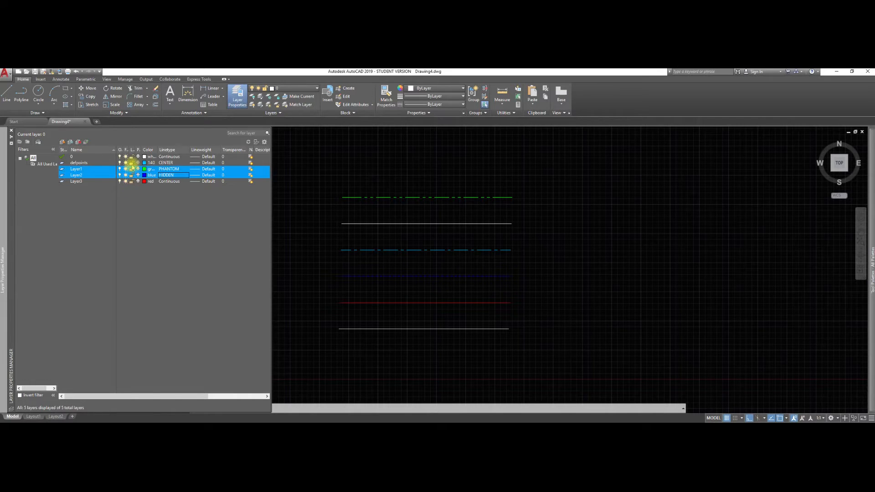
click(132, 157)
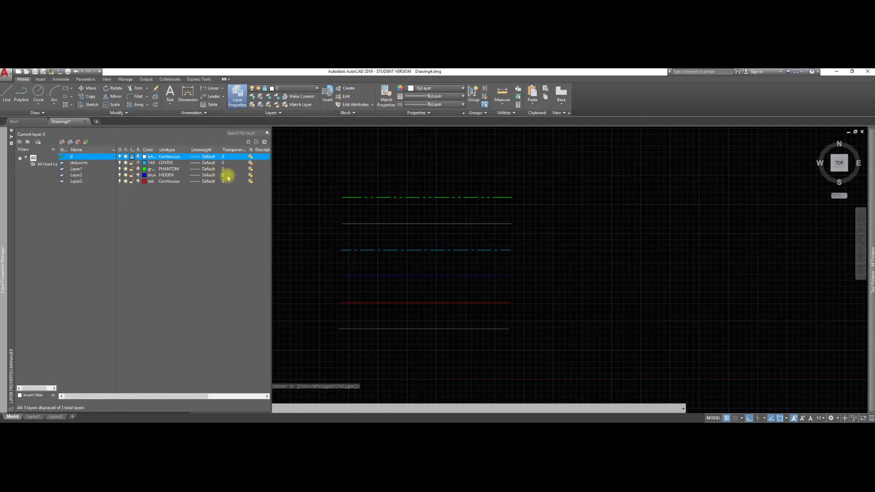
Try to select and move the two white lines on locked layer 0
click(358, 223)
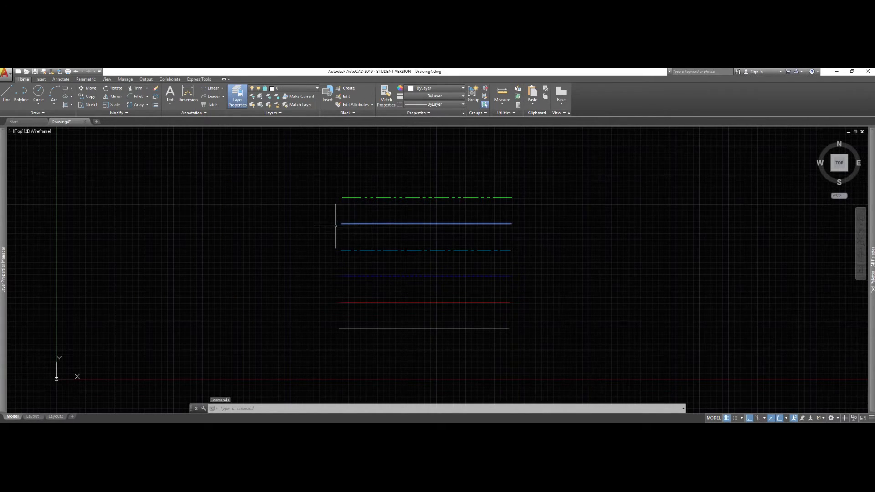
click(392, 329)
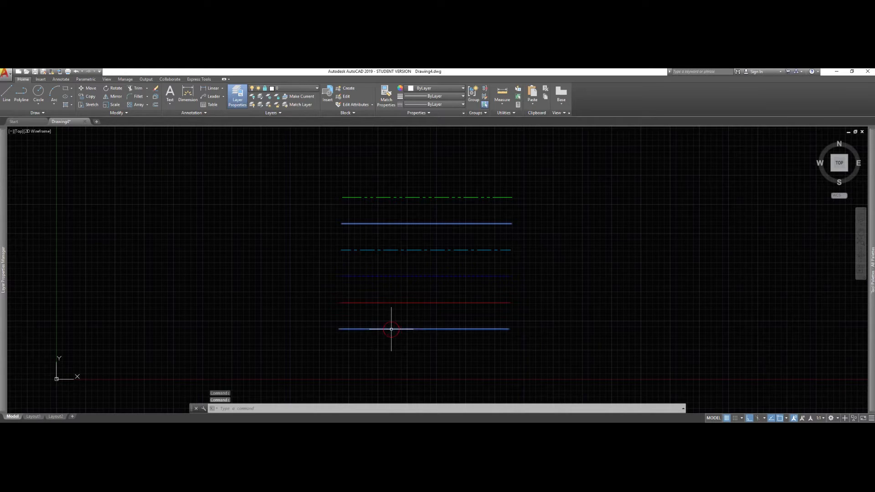
key(space)
click(349, 224)
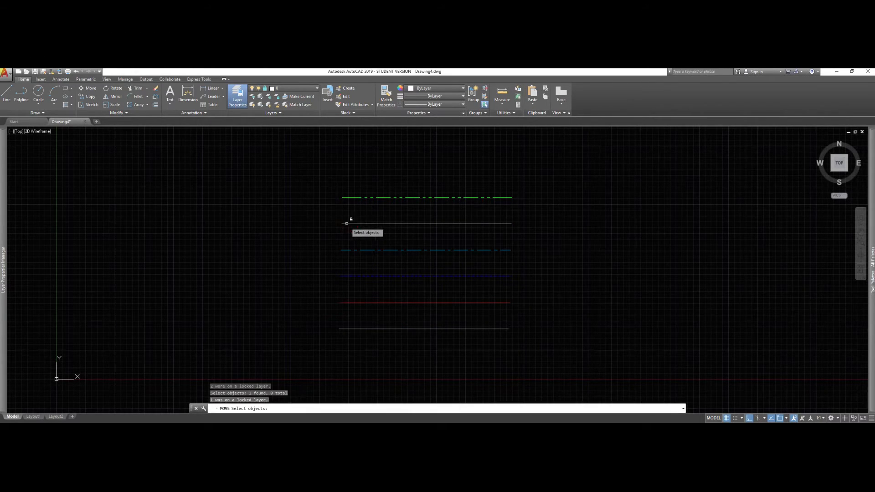
click(352, 223)
click(353, 319)
click(302, 298)
key(space)
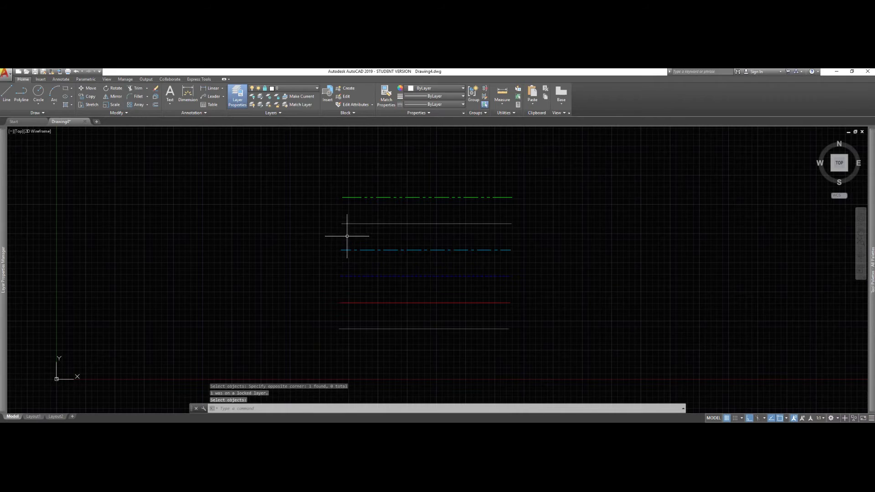
Try to erase the upper white line on locked layer 0, and leave the Erase command
click(357, 211)
key(Delete)
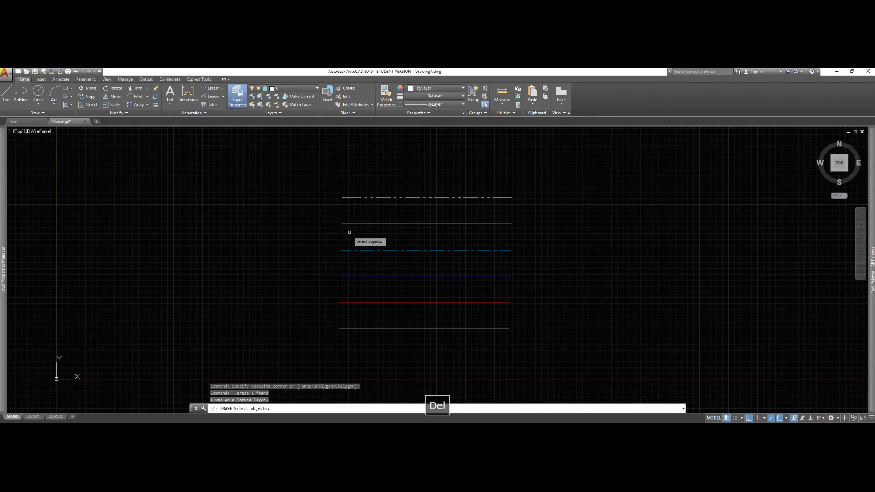
key(Escape)
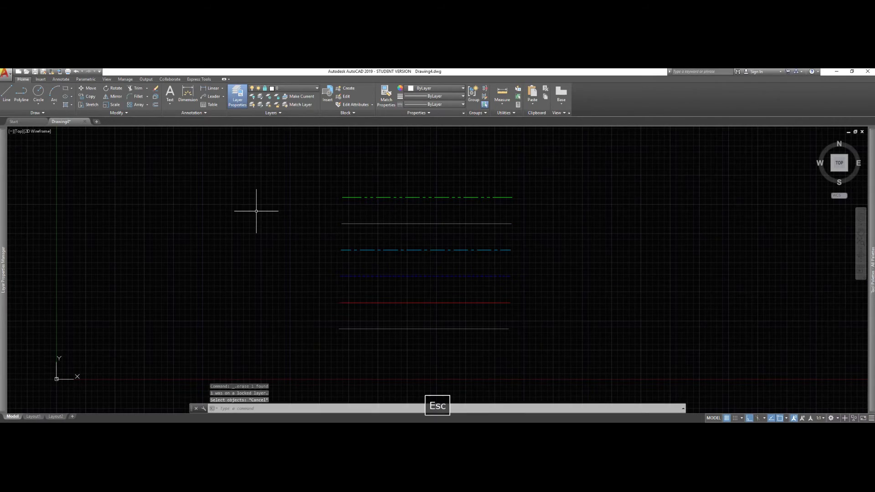
Unlock layer 0 and erase the lowest white line
mouse_move(4, 219)
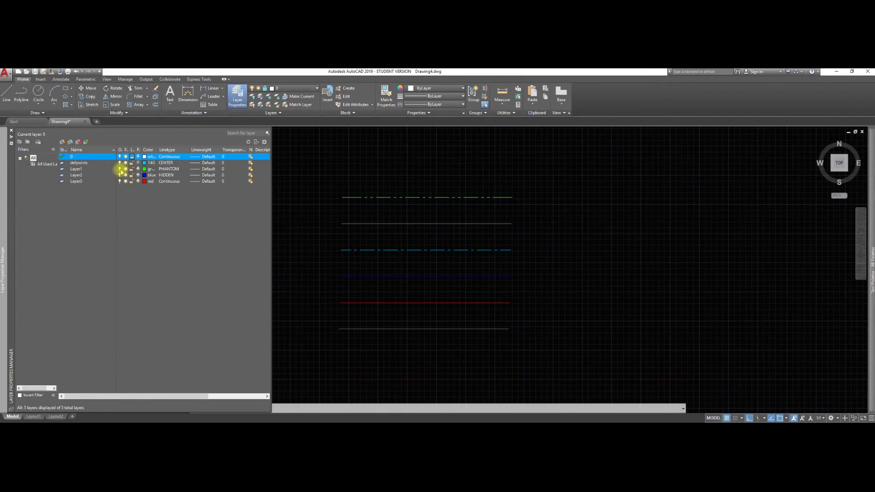
click(132, 157)
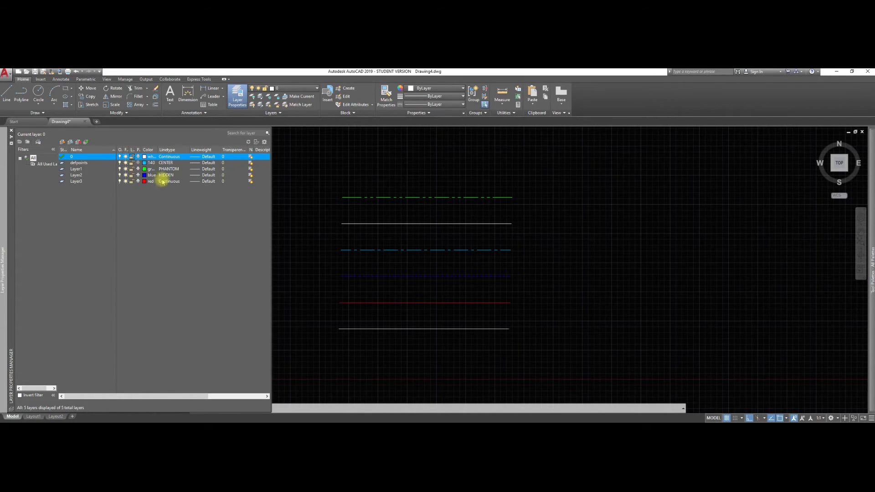
click(379, 318)
click(345, 339)
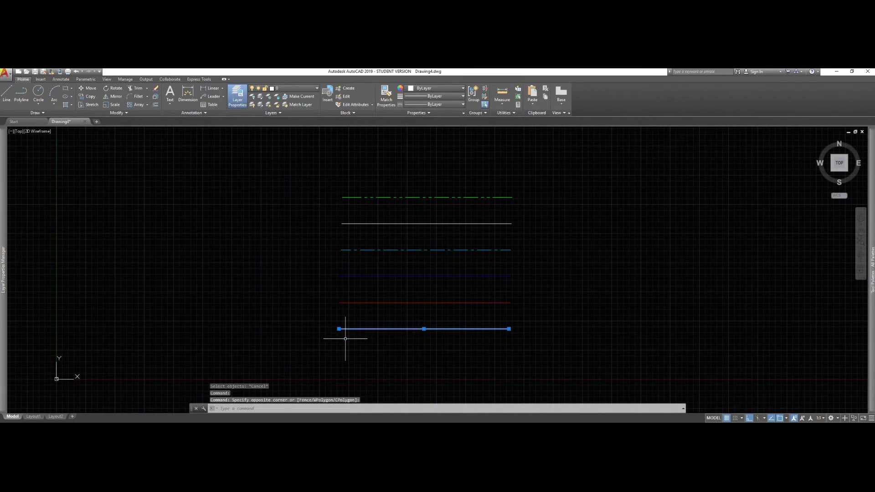
key(Delete)
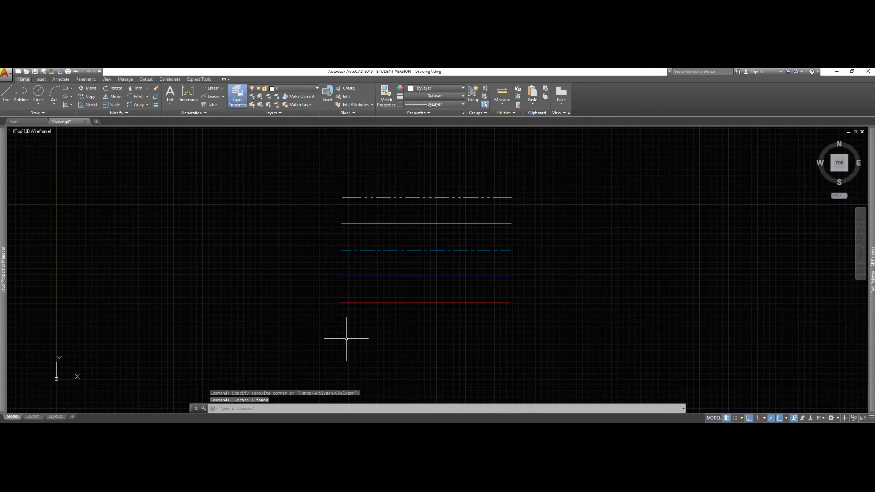
Turn Layer1 off to hide its green line, and turn it back on
mouse_move(5, 223)
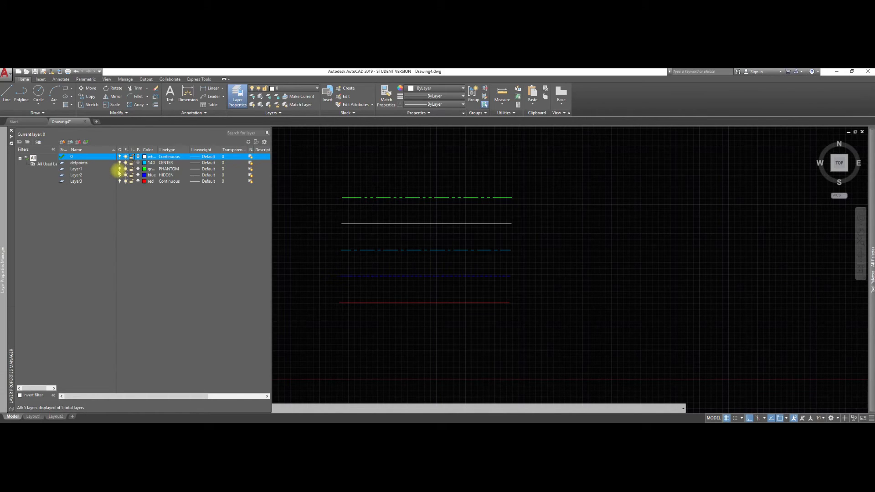
click(120, 170)
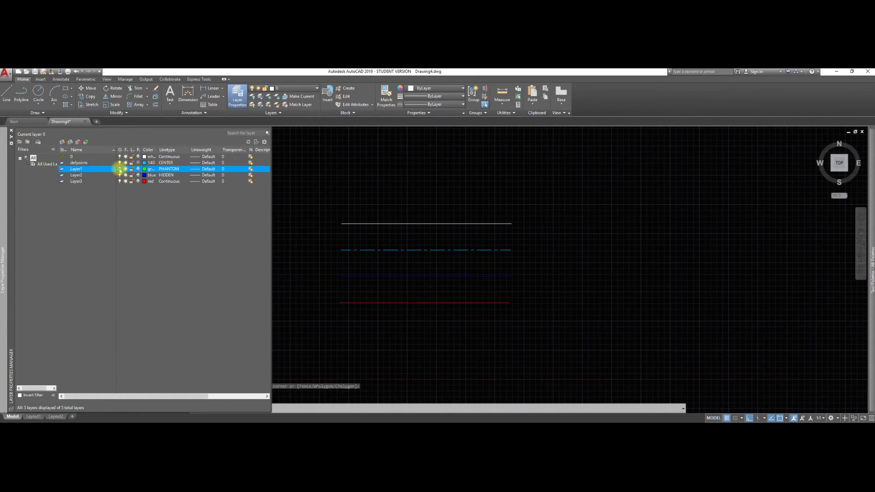
click(120, 169)
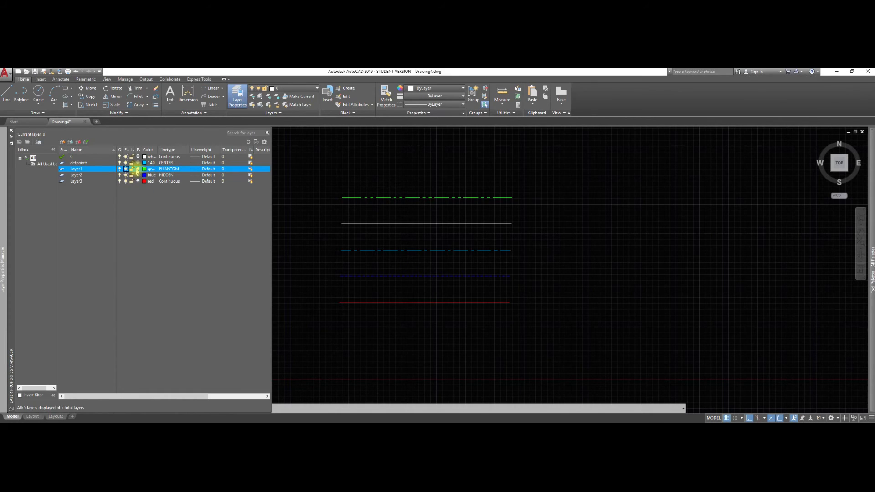
Set the lineweight of Layer1 to 2.11 mm
click(206, 170)
scroll(443, 228, down, 1)
scroll(443, 228, down, 4)
scroll(442, 245, down, 1)
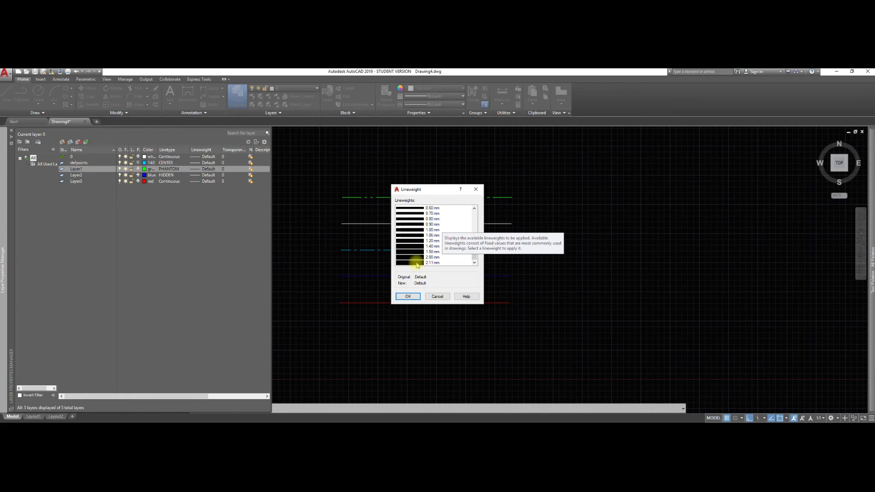
click(416, 263)
click(410, 296)
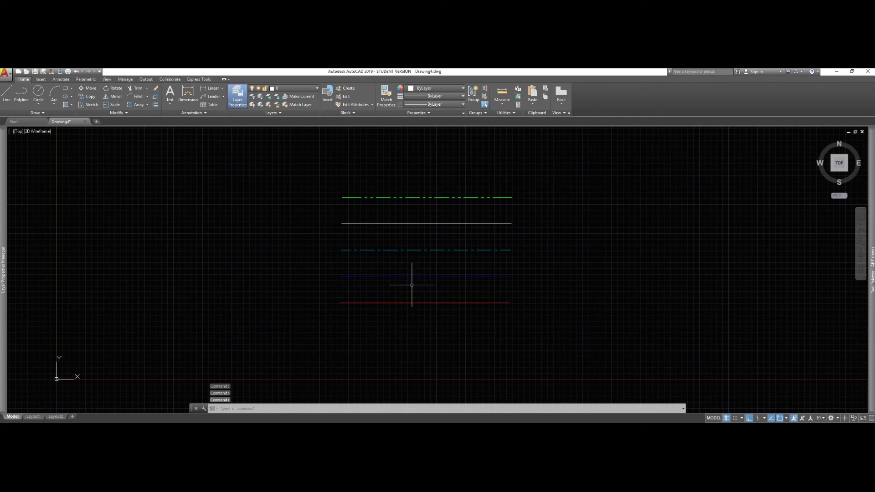
Set the lineweight of Layer1 back to Default
mouse_move(4, 182)
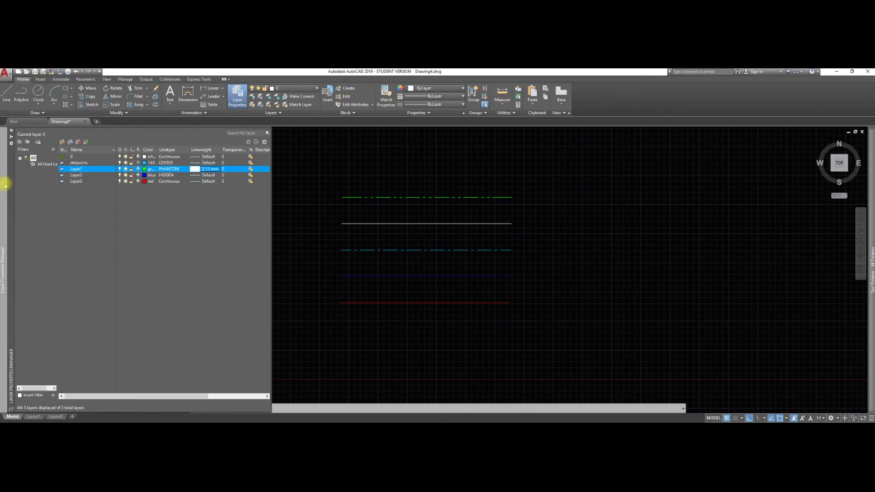
click(208, 171)
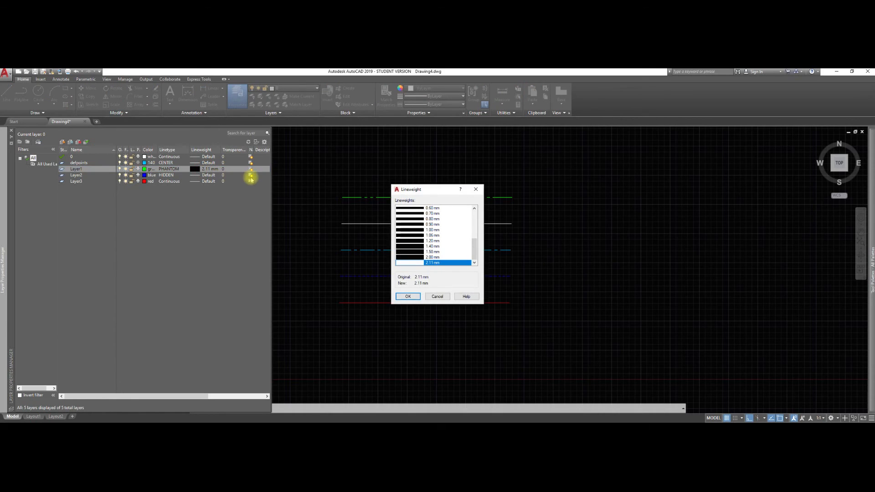
scroll(419, 227, up, 5)
scroll(418, 227, up, 2)
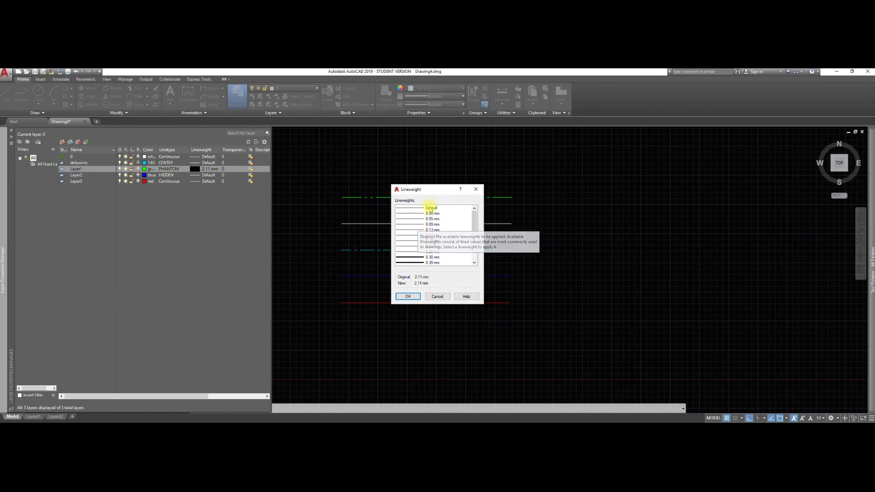
click(431, 209)
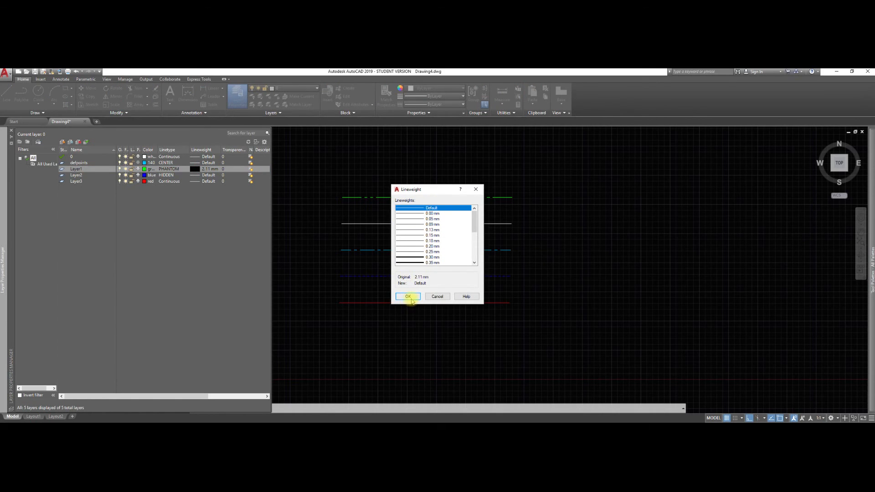
click(411, 297)
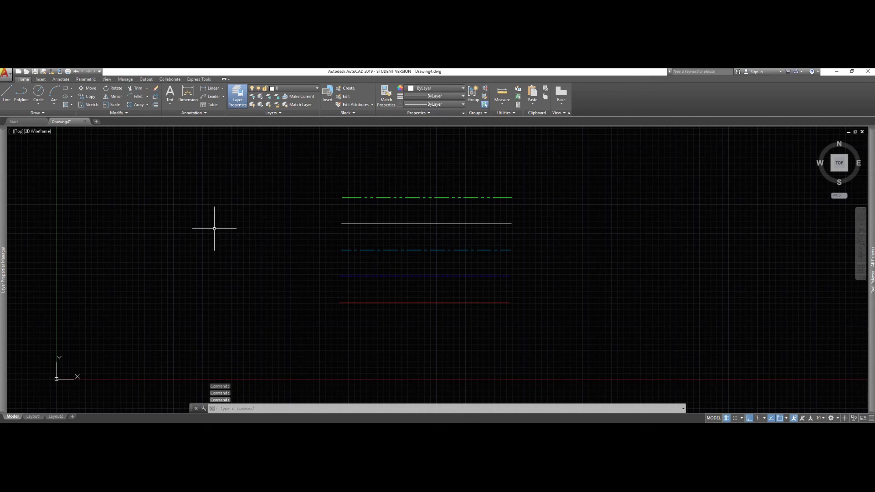